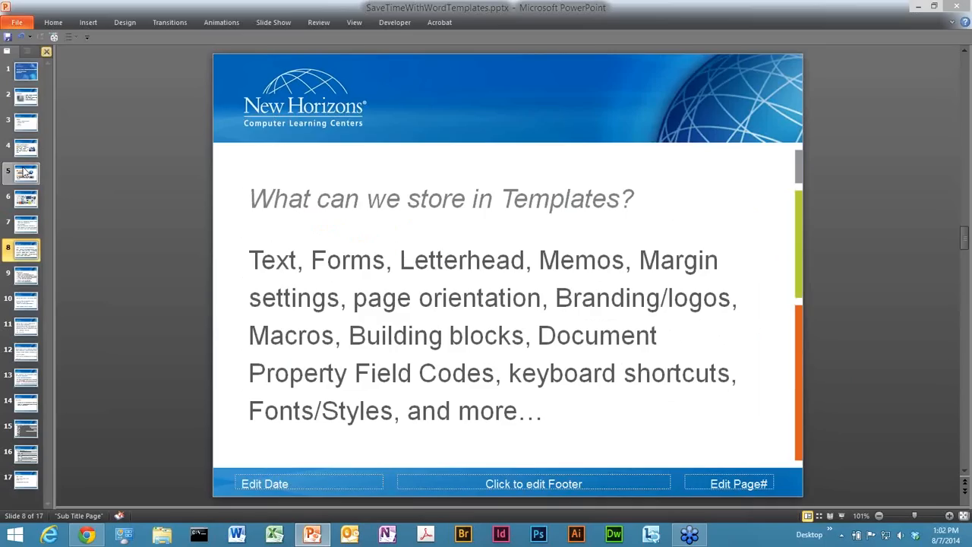
- Advance the presentation to the Approaches slide and switch to the blank document in Word
{"action": "key", "text": "Down"}
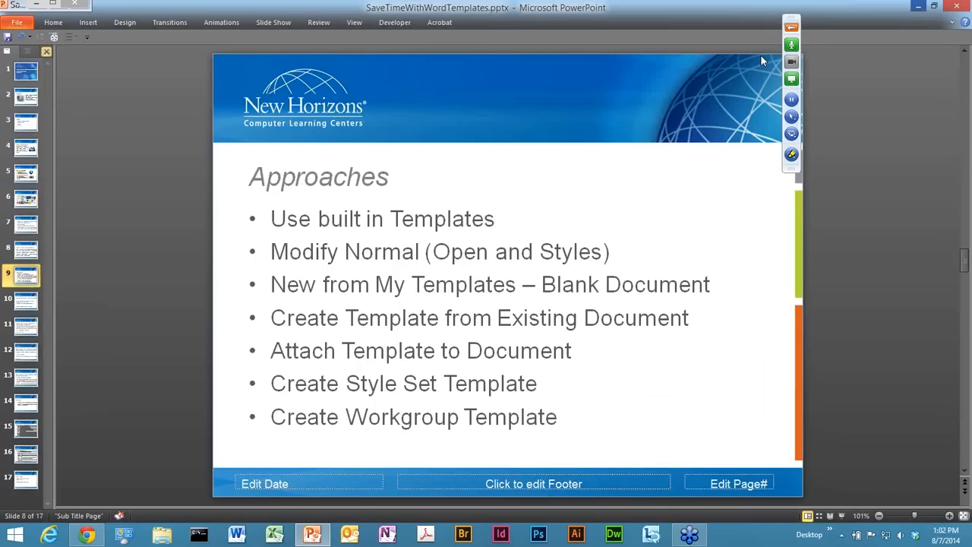
{"action": "left_click", "coordinate": [917, 11]}
{"action": "left_click", "coordinate": [237, 534]}
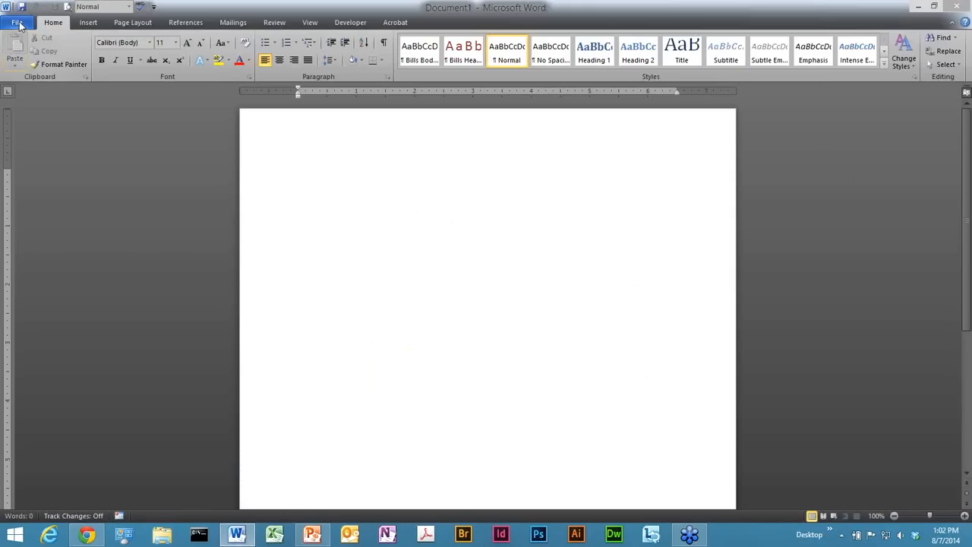
- Browse the Agendas, Letterhead and Books categories among the available templates for a new document
{"action": "left_click", "coordinate": [17, 22]}
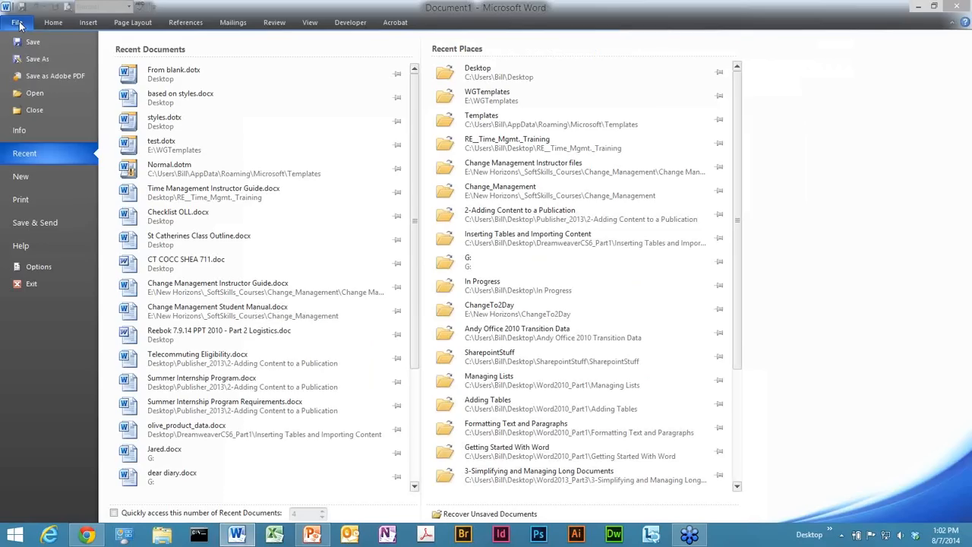
{"action": "left_click", "coordinate": [22, 176]}
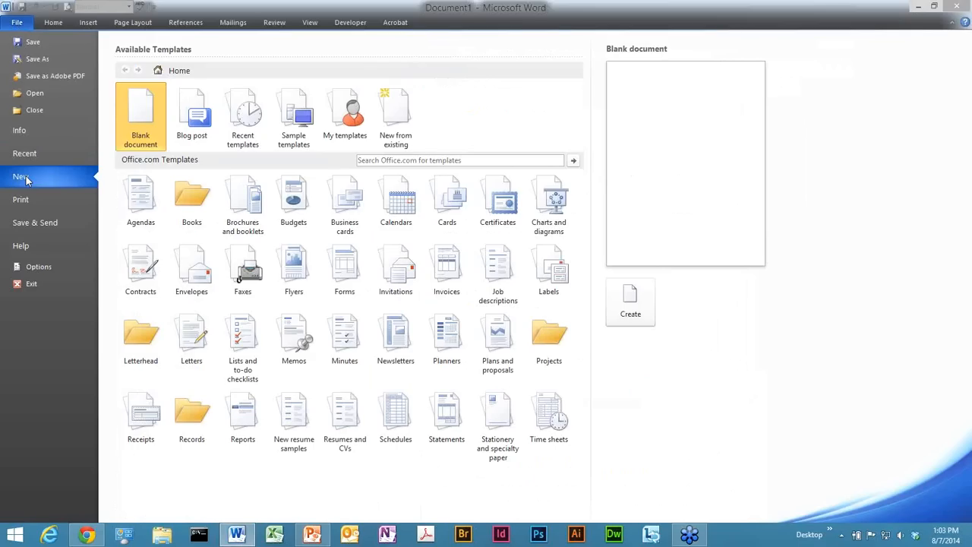
{"action": "left_click", "coordinate": [118, 196]}
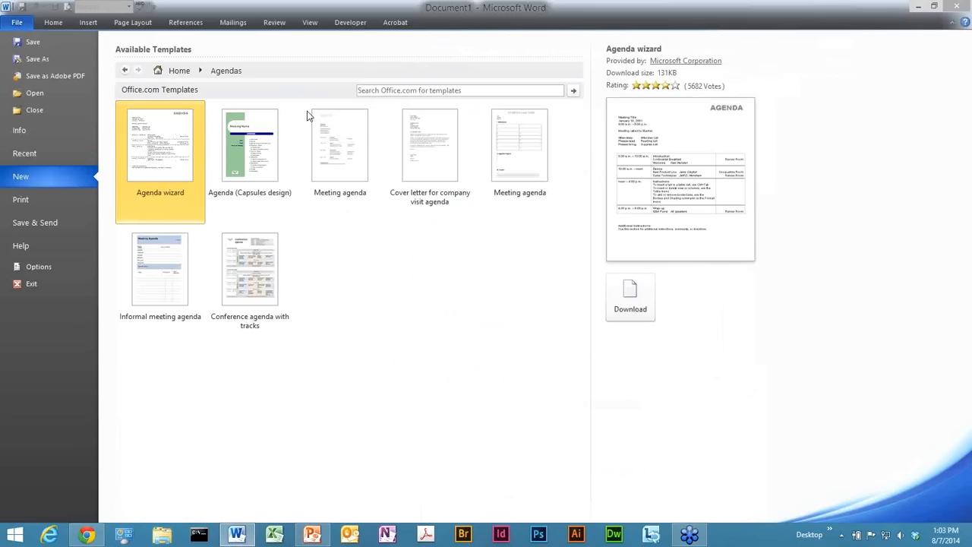
{"action": "left_click", "coordinate": [176, 72]}
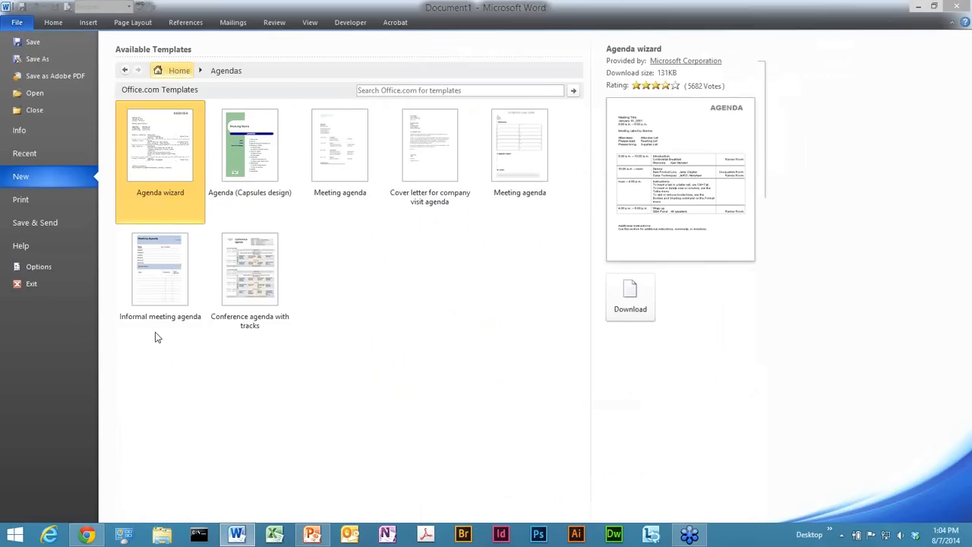
{"action": "left_click", "coordinate": [152, 337]}
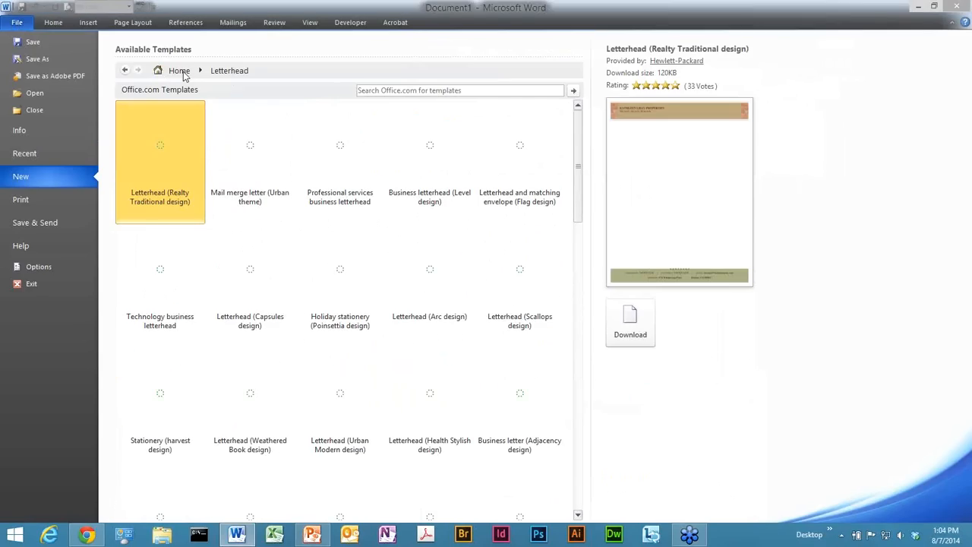
{"action": "left_click", "coordinate": [176, 71]}
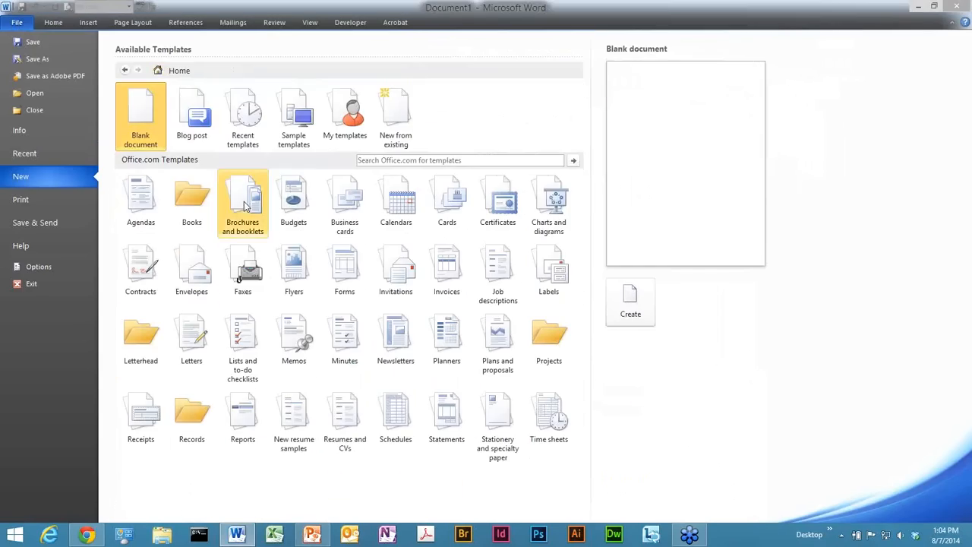
{"action": "left_click", "coordinate": [187, 236]}
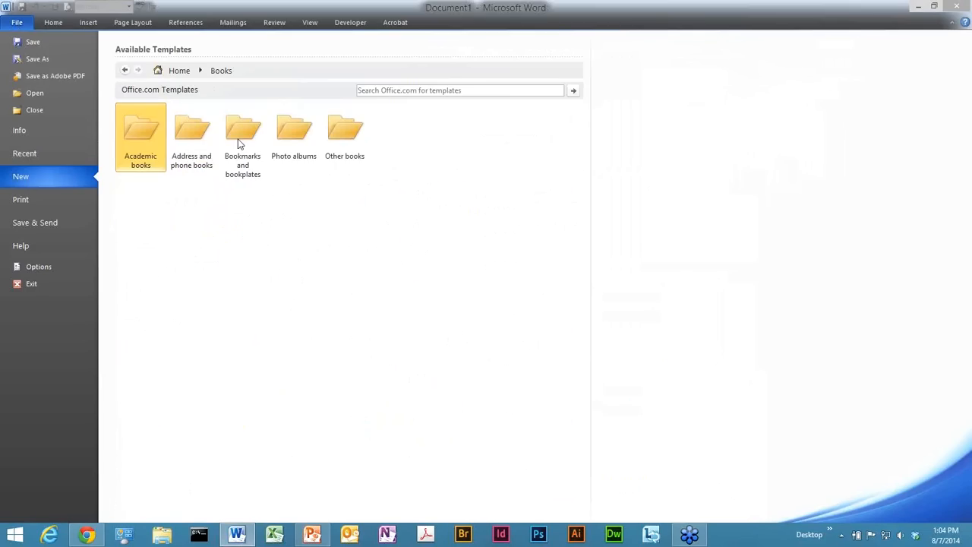
{"action": "left_click", "coordinate": [178, 71]}
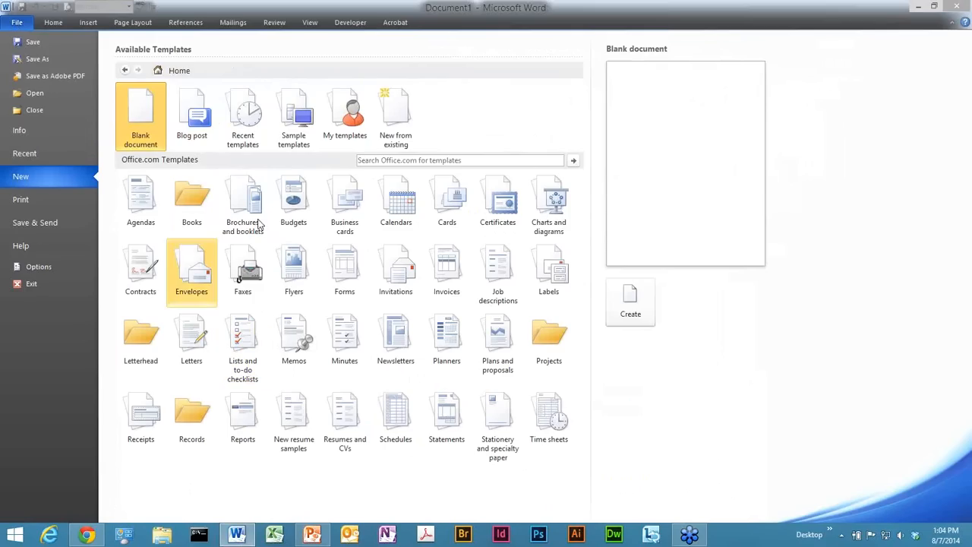
{"action": "left_click", "coordinate": [139, 200]}
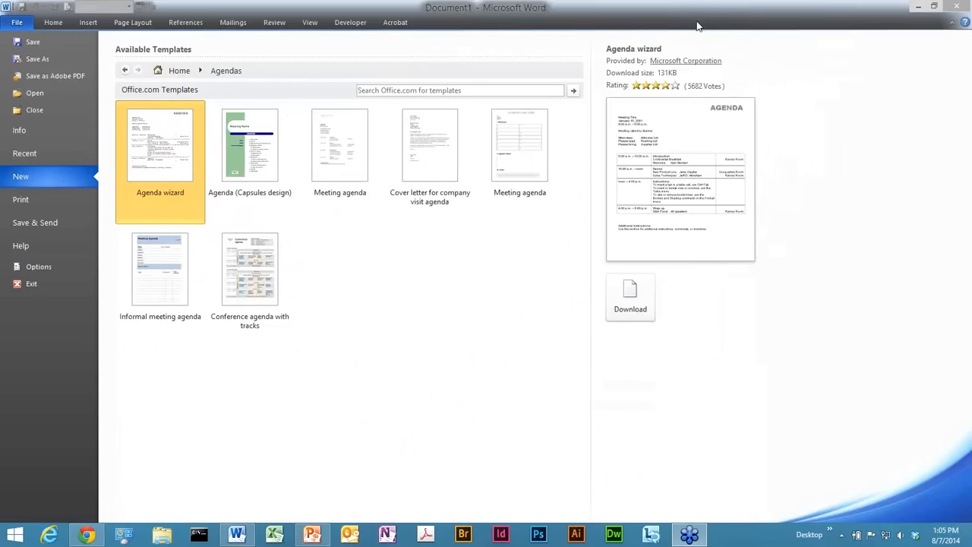
- Switch to PowerPoint to review the Approaches slide and return to Word
{"action": "key", "text": "alt+Tab"}
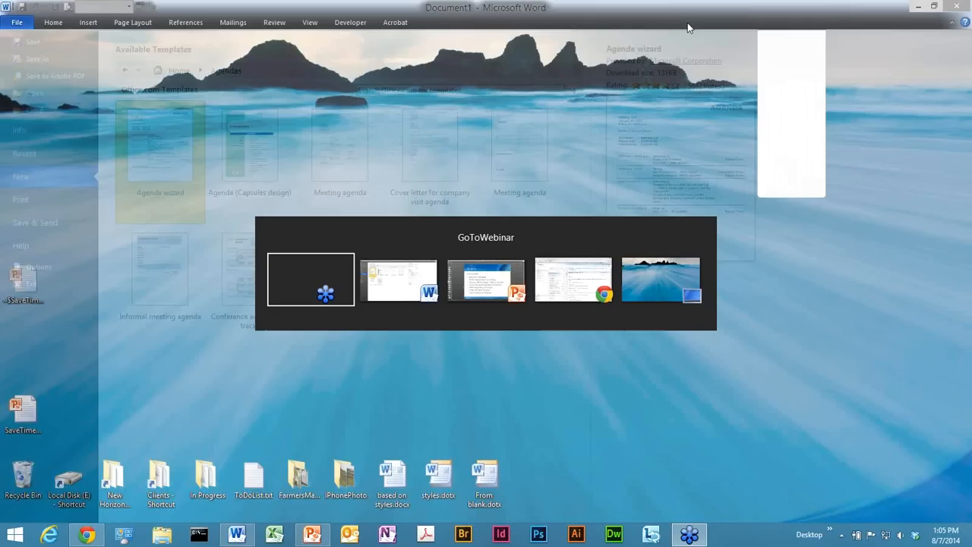
{"action": "key", "text": "alt+Tab"}
{"action": "key", "text": "alt+Tab"}
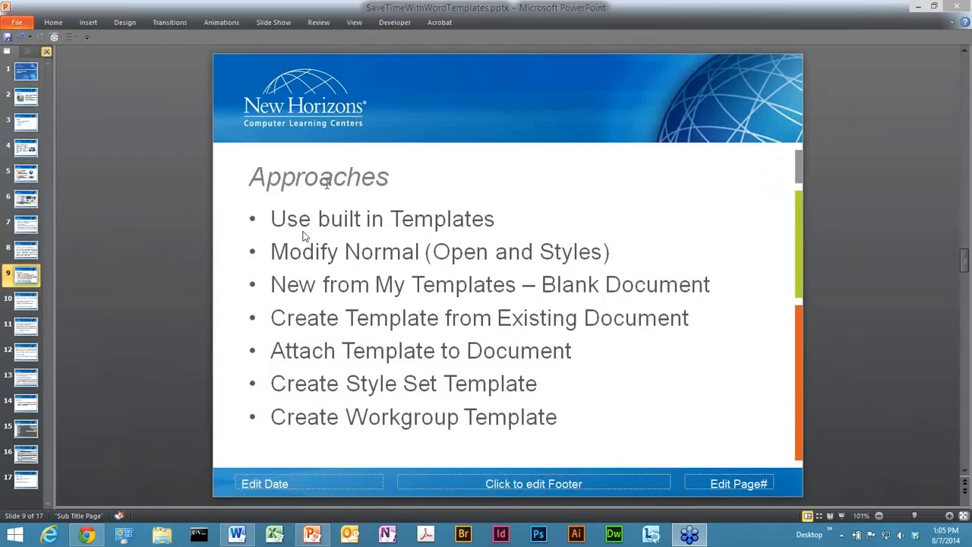
{"action": "key", "text": "alt+Tab"}
{"action": "key", "text": "alt+Tab"}
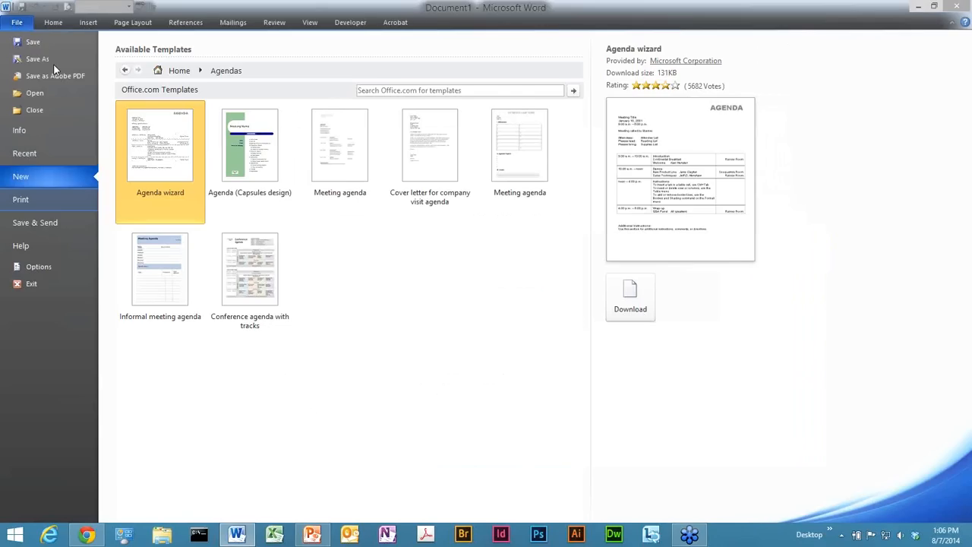
- Open the File Locations settings from the General section of the advanced Word options
{"action": "left_click", "coordinate": [16, 23]}
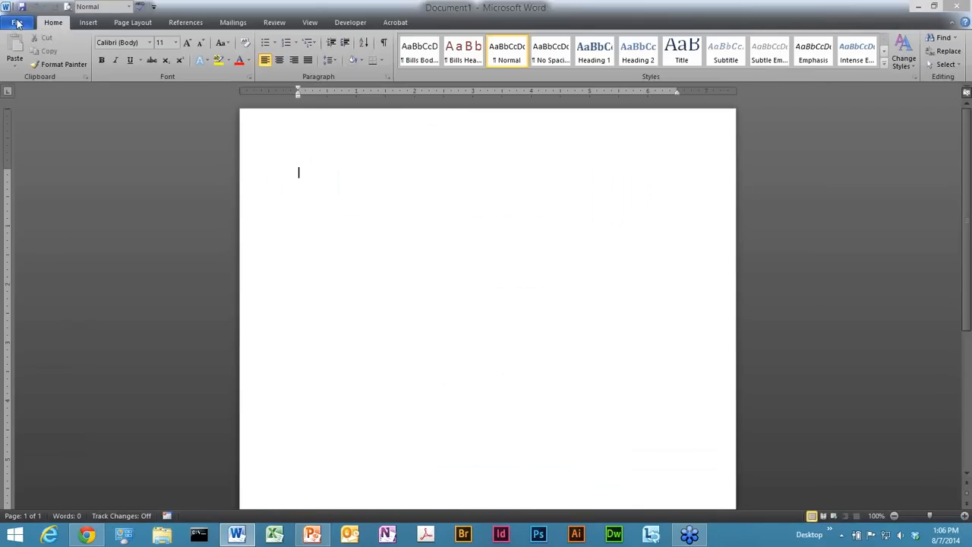
{"action": "left_click", "coordinate": [17, 23]}
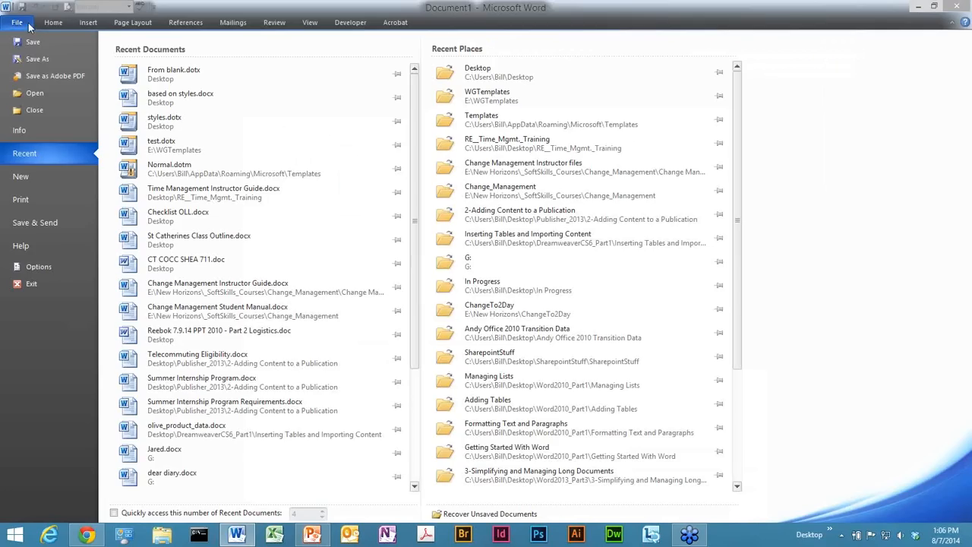
{"action": "left_click", "coordinate": [43, 267]}
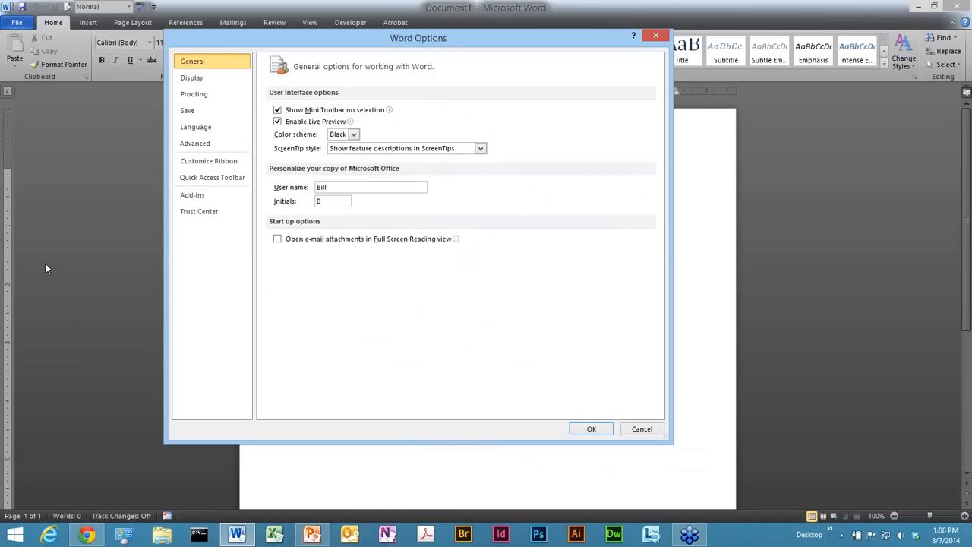
{"action": "left_click", "coordinate": [201, 144]}
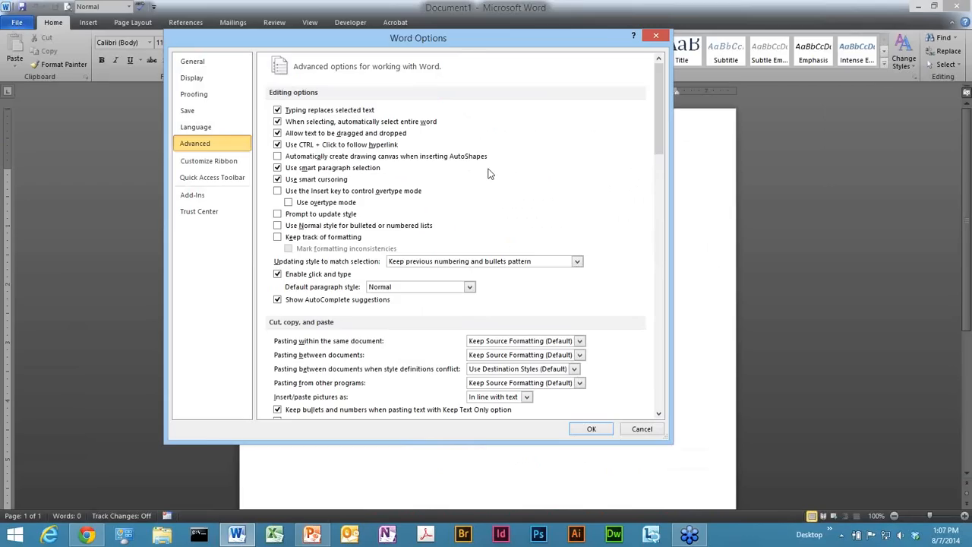
{"action": "scroll", "coordinate": [490, 174], "scroll_direction": "down", "scroll_amount": 12}
{"action": "scroll", "coordinate": [490, 174], "scroll_direction": "down", "scroll_amount": 12}
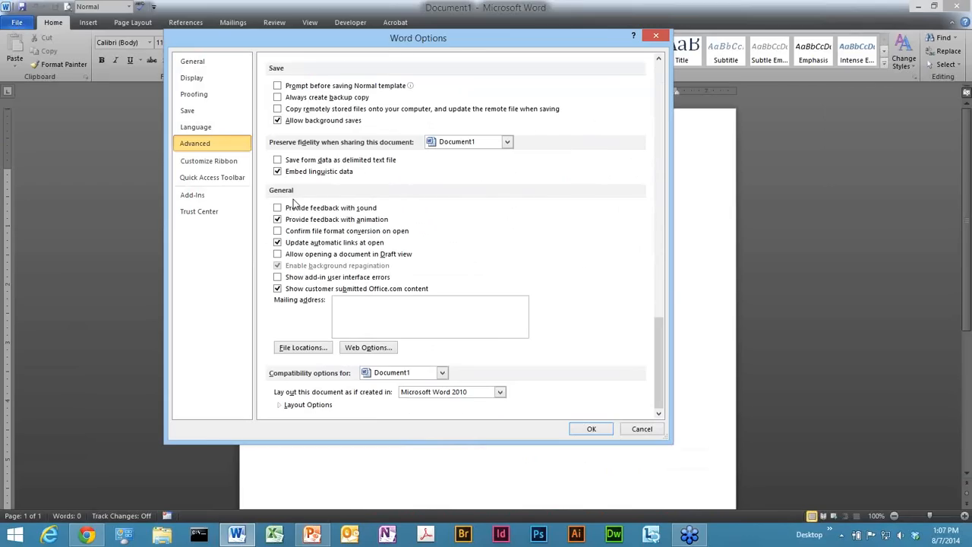
{"action": "left_click", "coordinate": [303, 348]}
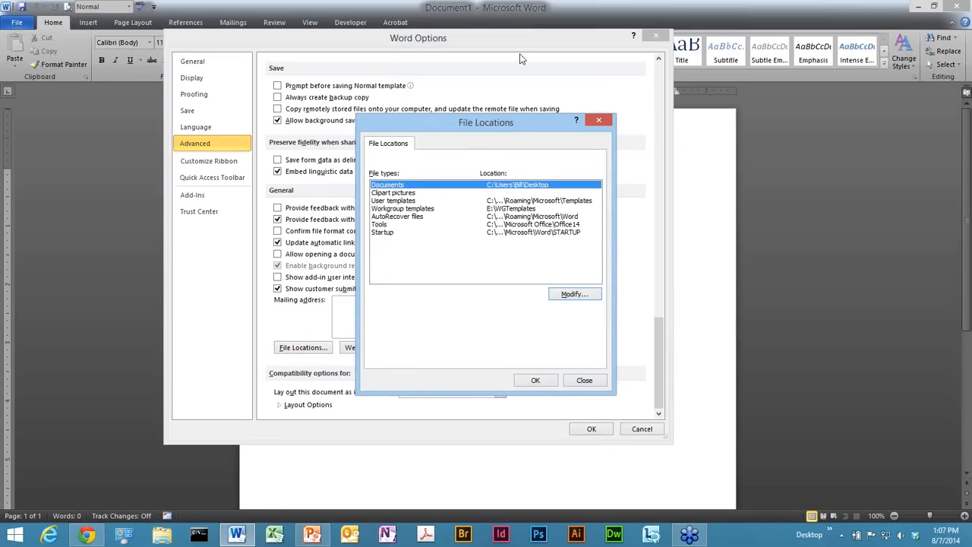
- Open the User templates location for modification and copy its full folder path
{"action": "left_click", "coordinate": [395, 201]}
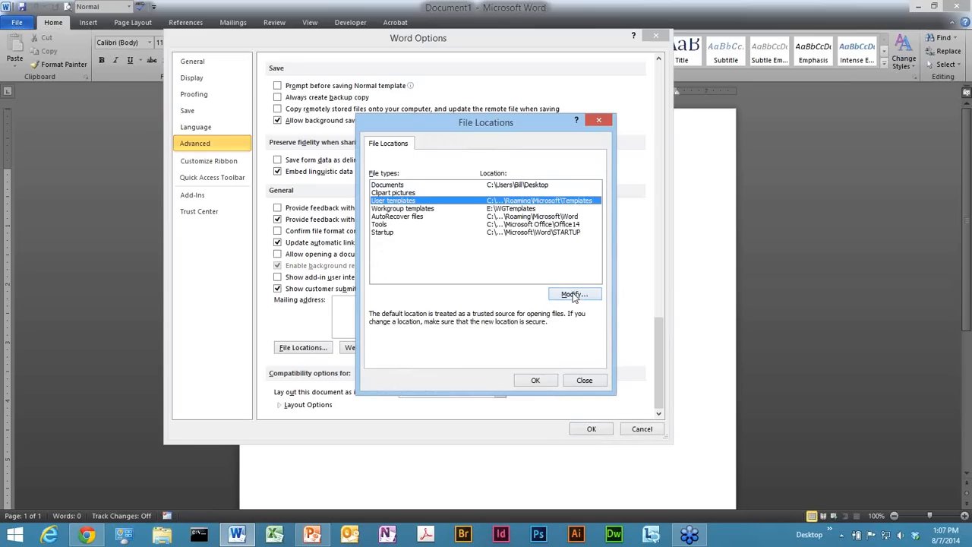
{"action": "left_click", "coordinate": [574, 296]}
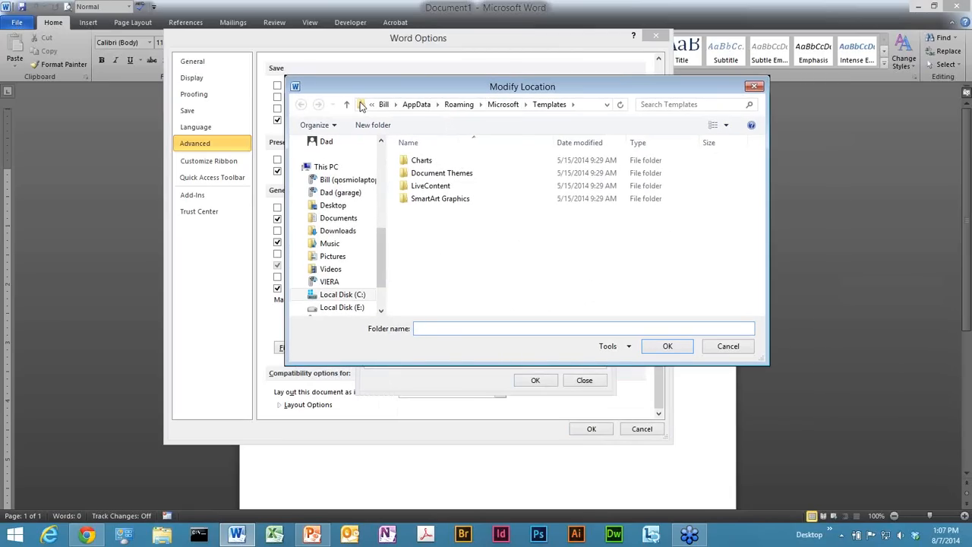
{"action": "left_click", "coordinate": [361, 107]}
{"action": "key", "text": "ctrl+c"}
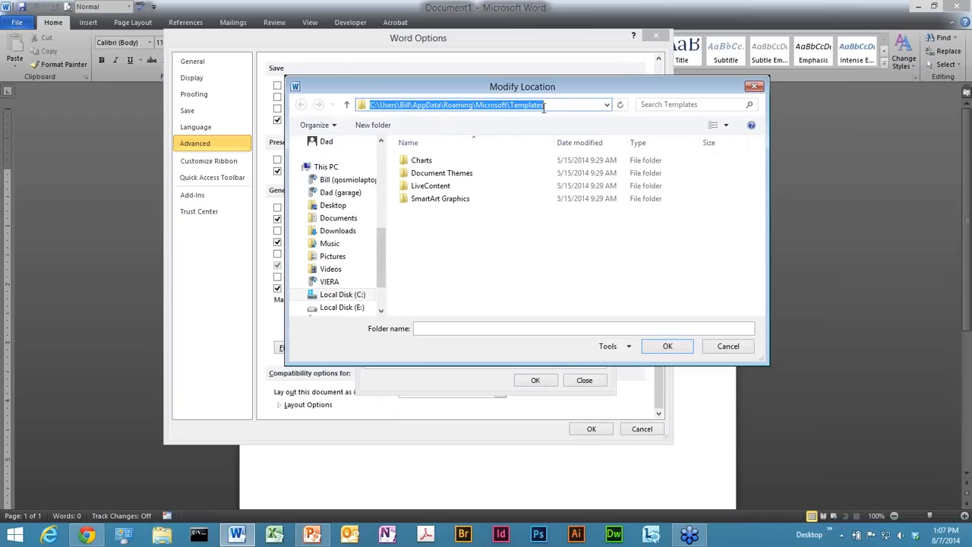
- Open the copied user templates folder path in File Explorer
{"action": "left_click", "coordinate": [161, 534]}
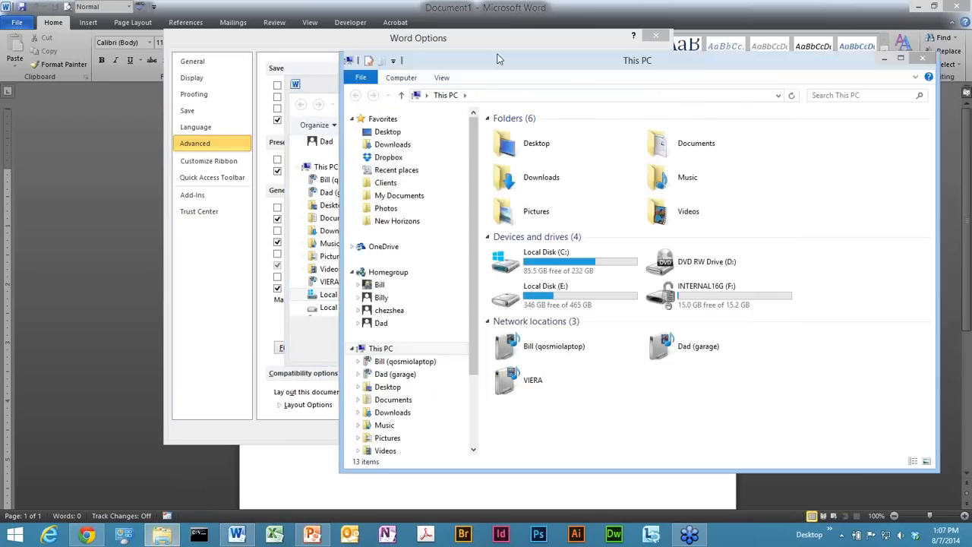
{"action": "left_click_drag", "start_coordinate": [497, 59], "coordinate": [360, 68]}
{"action": "left_click", "coordinate": [346, 105]}
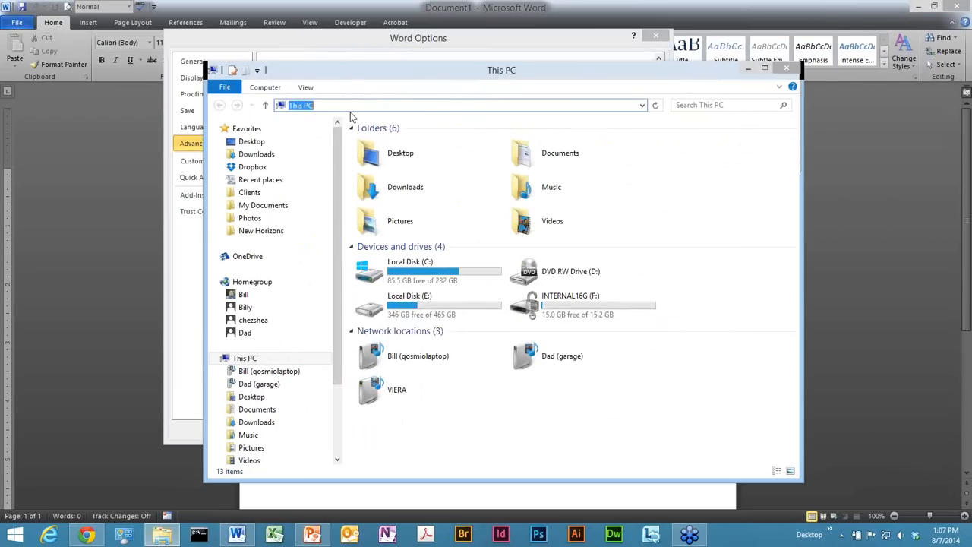
{"action": "key", "text": "ctrl+v"}
{"action": "key", "text": "Return"}
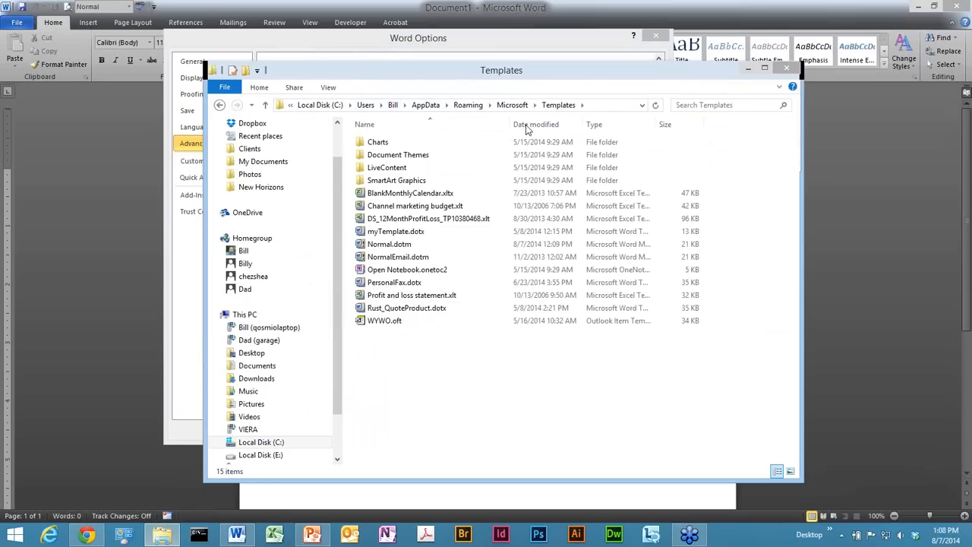
- Select the Normal.dotm file in the Templates folder to point out the default template
{"action": "left_click", "coordinate": [394, 244]}
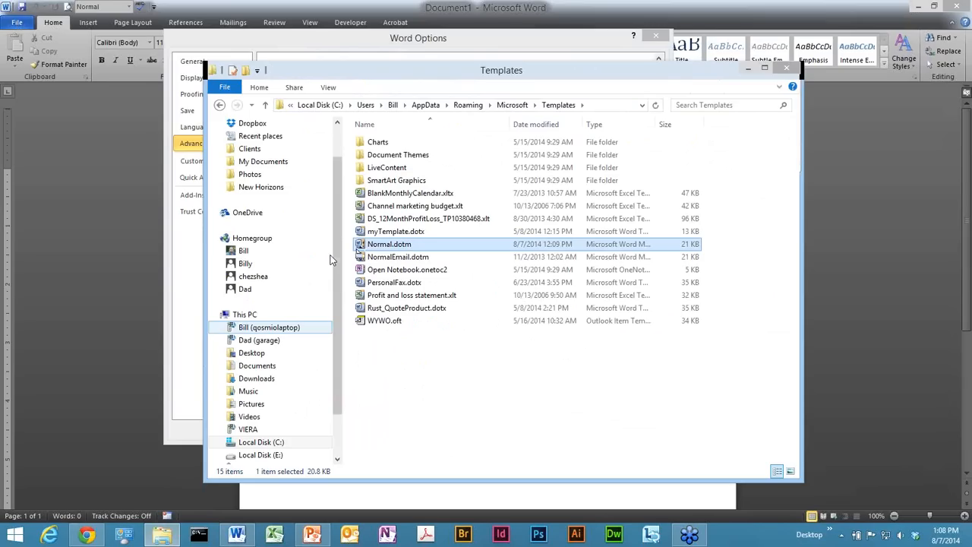
{"action": "left_click_drag", "start_coordinate": [360, 249], "coordinate": [362, 241]}
{"action": "left_click_drag", "start_coordinate": [529, 73], "coordinate": [483, 72]}
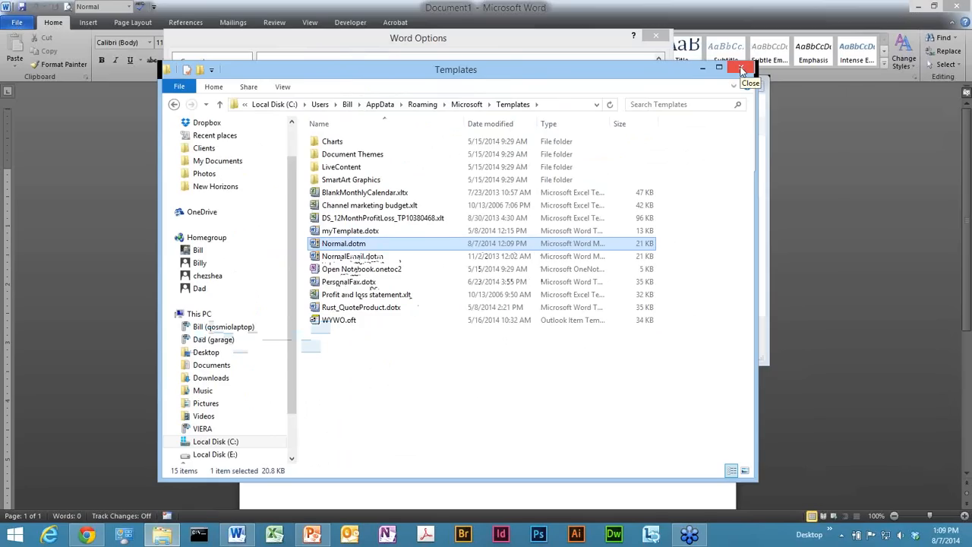
- Cancel the location change and close the File Locations and Word Options dialogs
{"action": "left_click", "coordinate": [730, 347]}
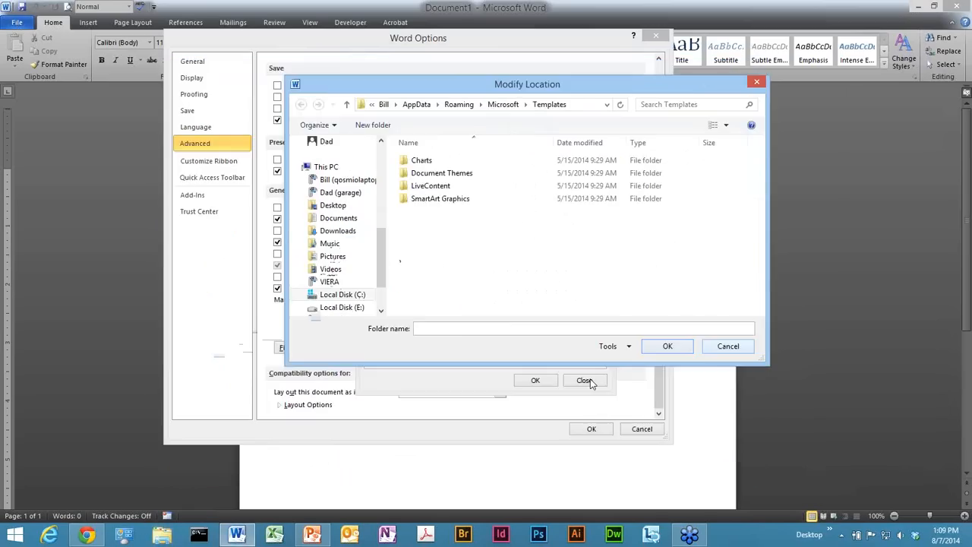
{"action": "left_click", "coordinate": [584, 381]}
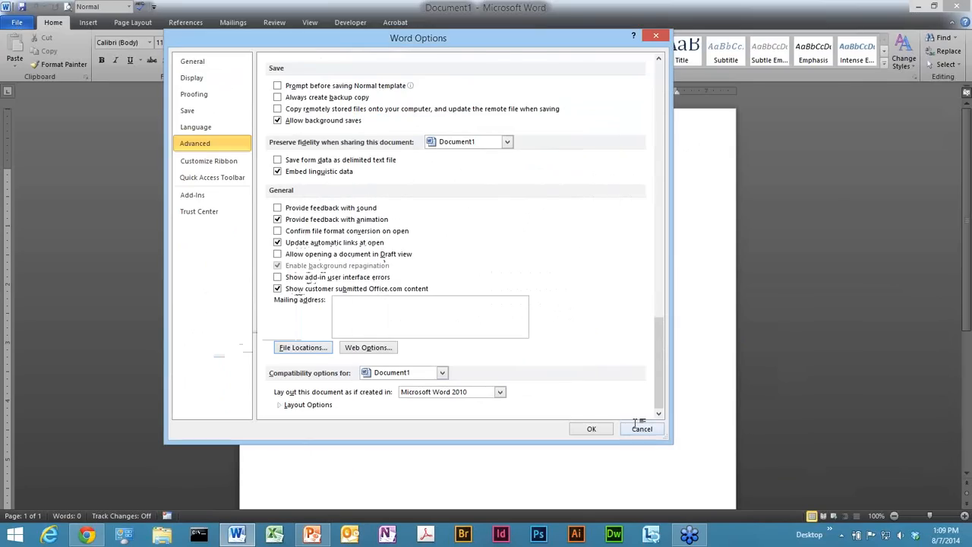
{"action": "left_click", "coordinate": [636, 429]}
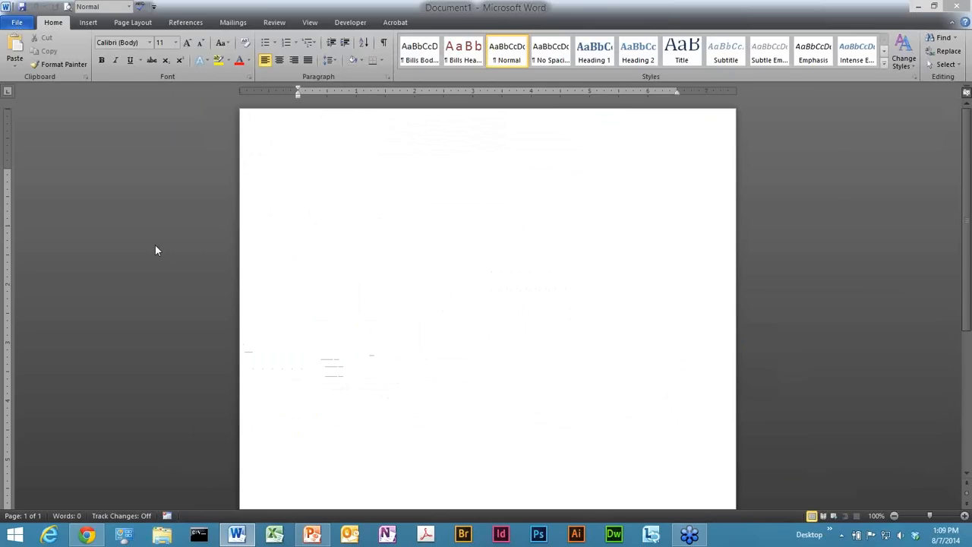
- Check the Developer entry in the ribbon customization options and cancel without making changes
{"action": "left_click", "coordinate": [357, 25]}
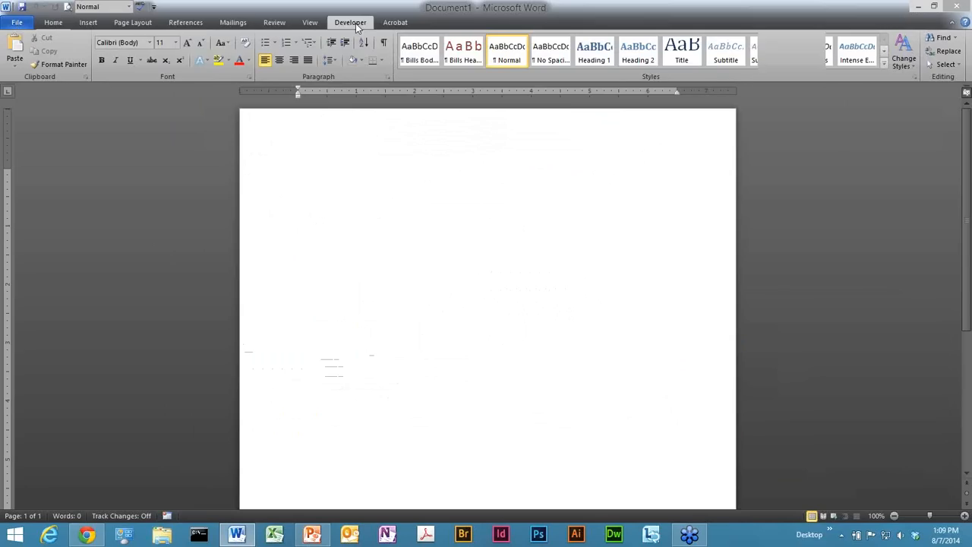
{"action": "right_click", "coordinate": [189, 23]}
{"action": "left_click", "coordinate": [230, 59]}
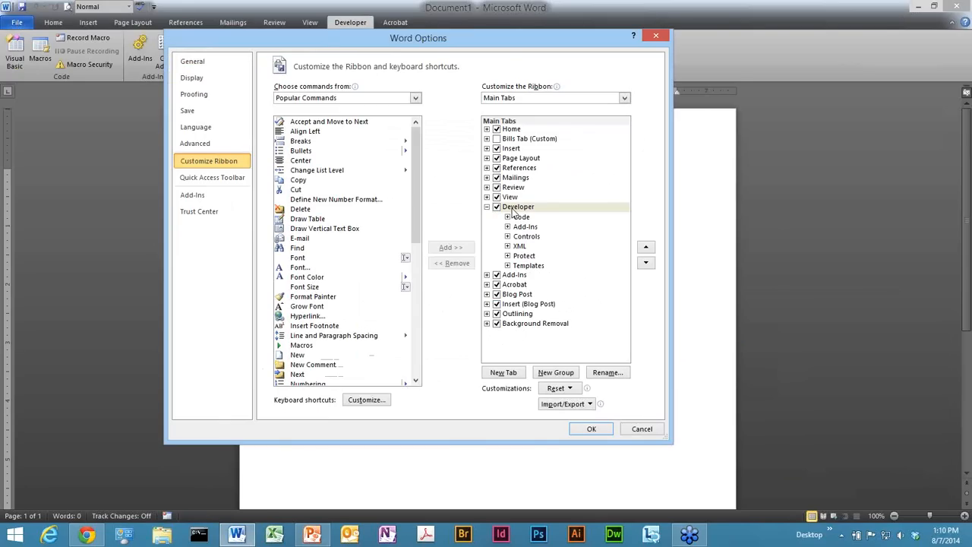
{"action": "left_click", "coordinate": [644, 430]}
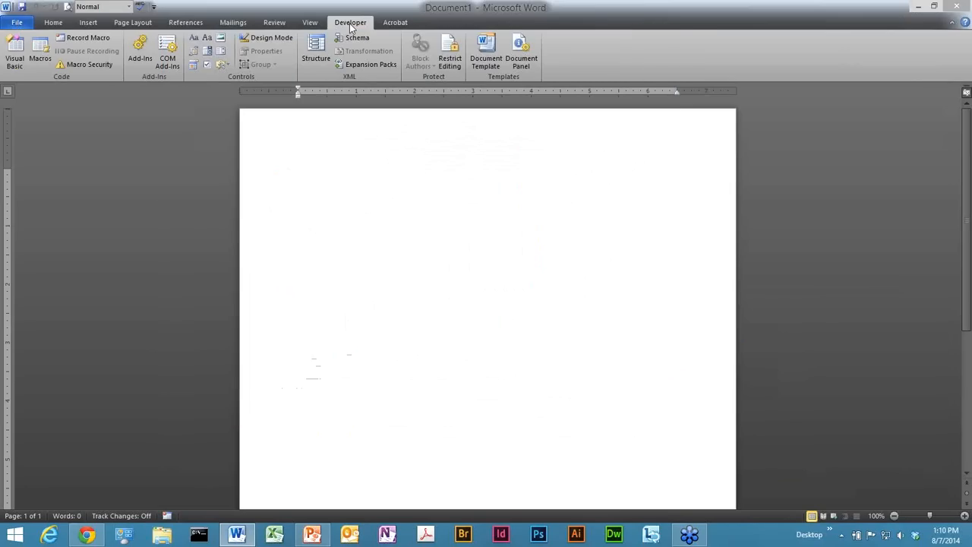
- Inspect the template attached to the document in Templates and Add-ins, and cancel without making changes
{"action": "left_click", "coordinate": [486, 51]}
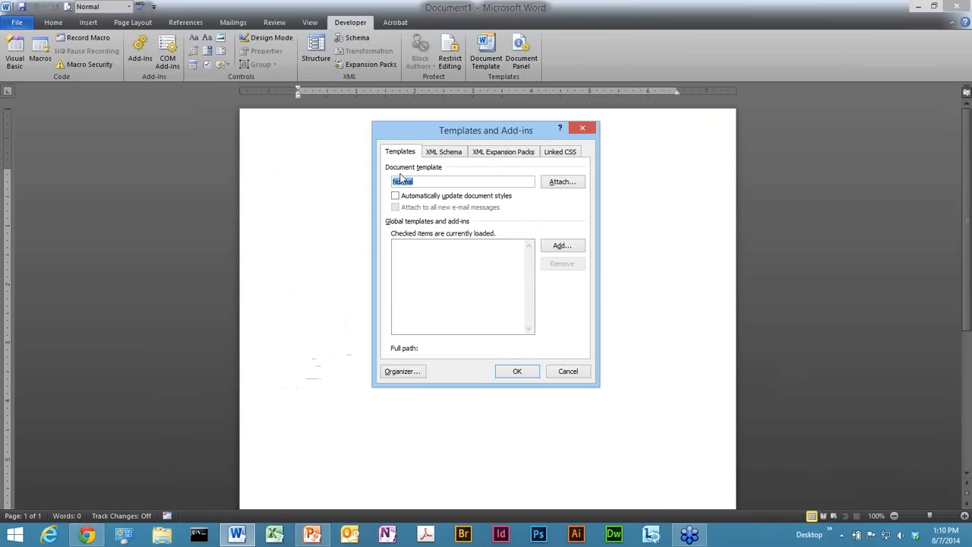
{"action": "left_click", "coordinate": [585, 377]}
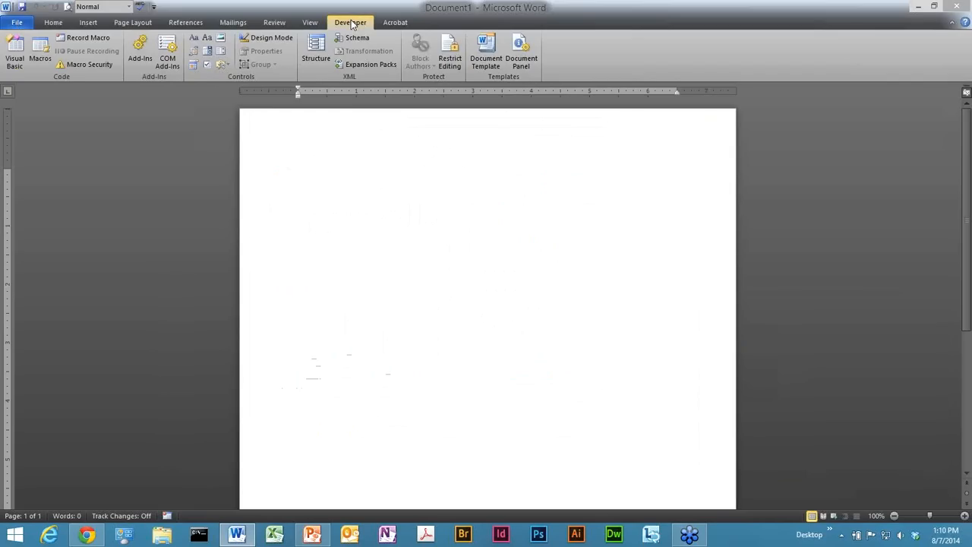
{"action": "key", "text": "alt+l"}
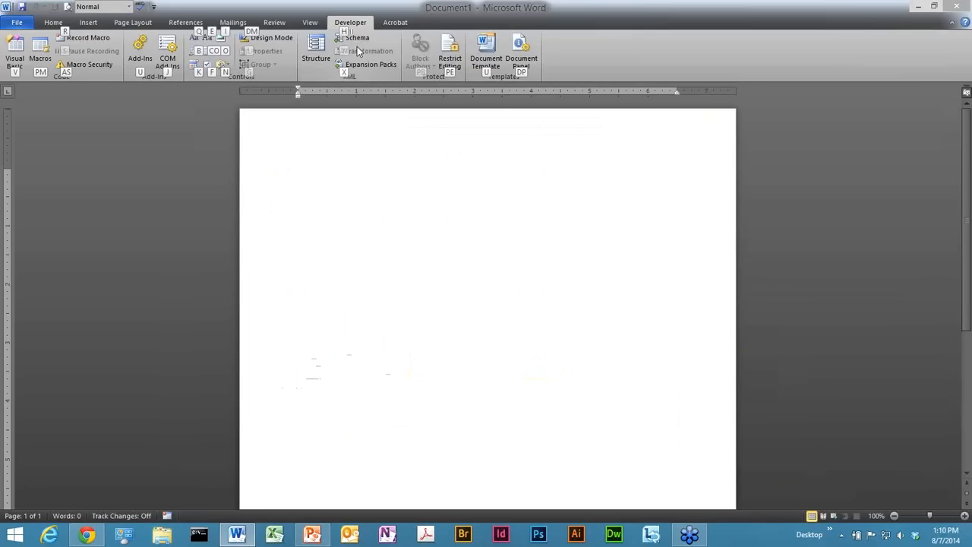
- Modify the Normal style to use the Berlin Sans FB Demi font in new documents based on this template
{"action": "left_click", "coordinate": [55, 24]}
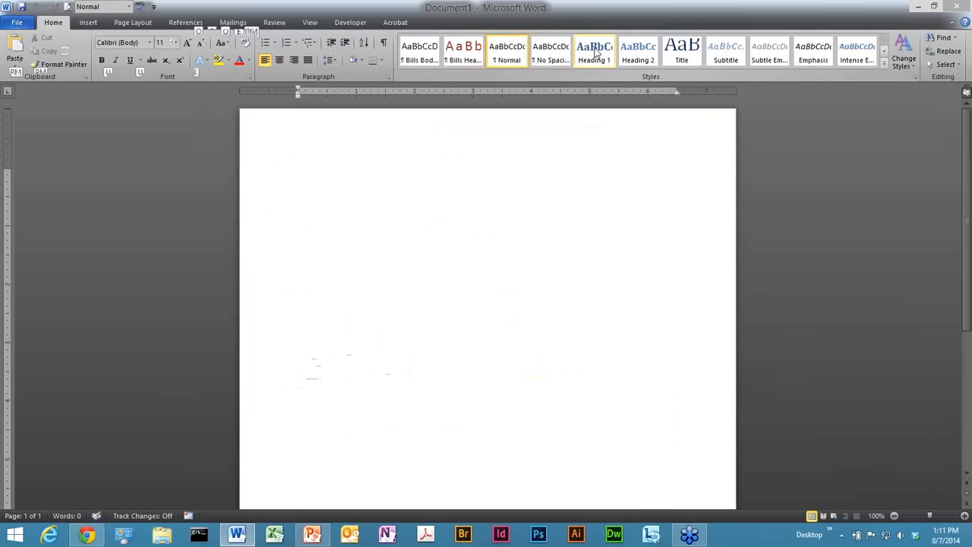
{"action": "right_click", "coordinate": [507, 53]}
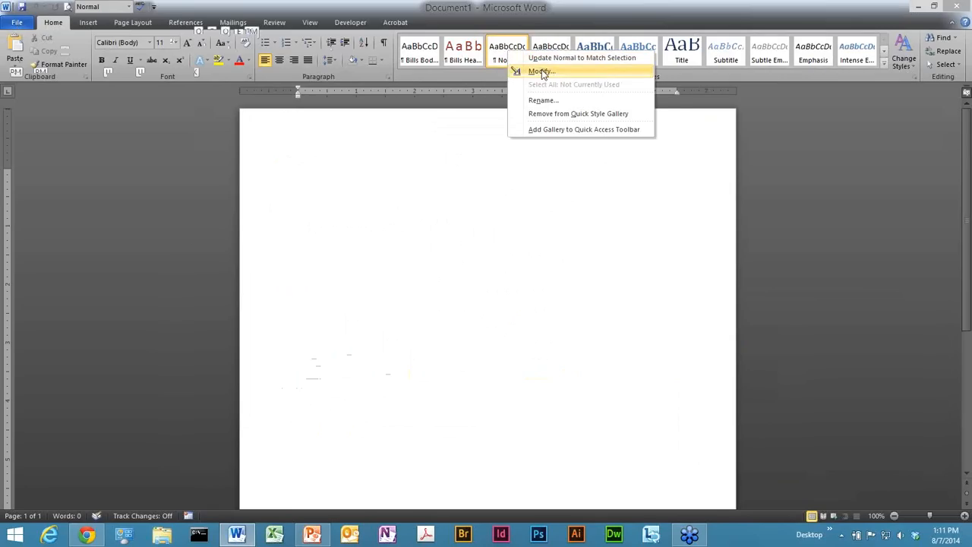
{"action": "left_click", "coordinate": [542, 72]}
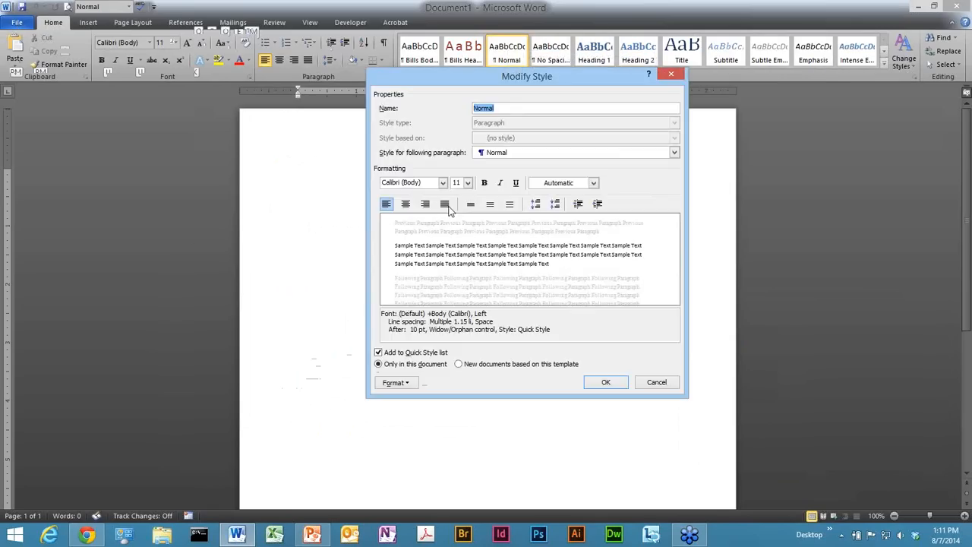
{"action": "left_click", "coordinate": [437, 227]}
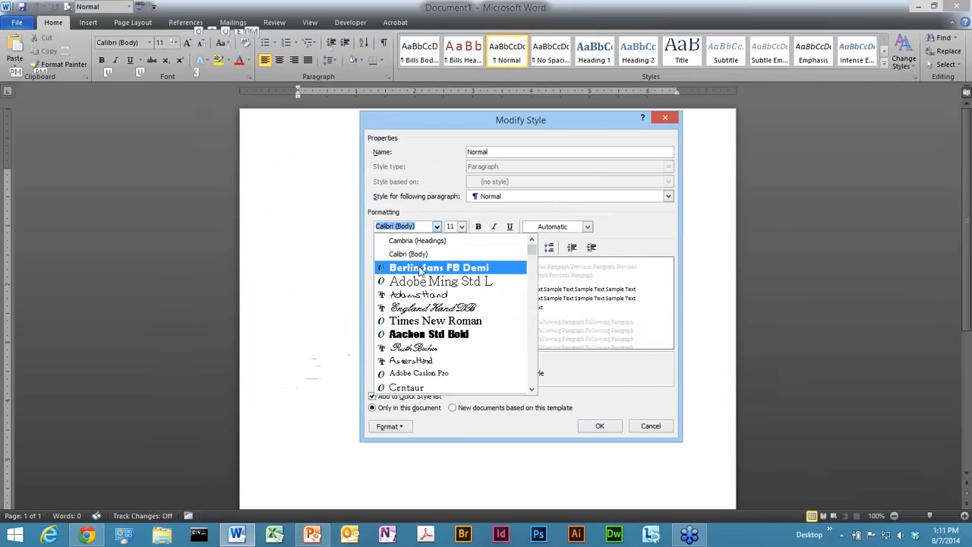
{"action": "left_click", "coordinate": [419, 268]}
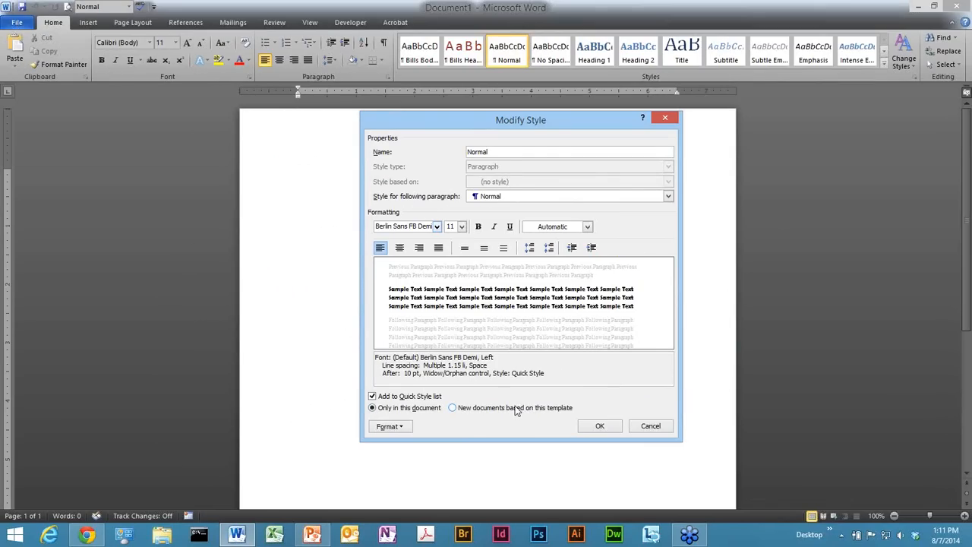
{"action": "left_click", "coordinate": [453, 408]}
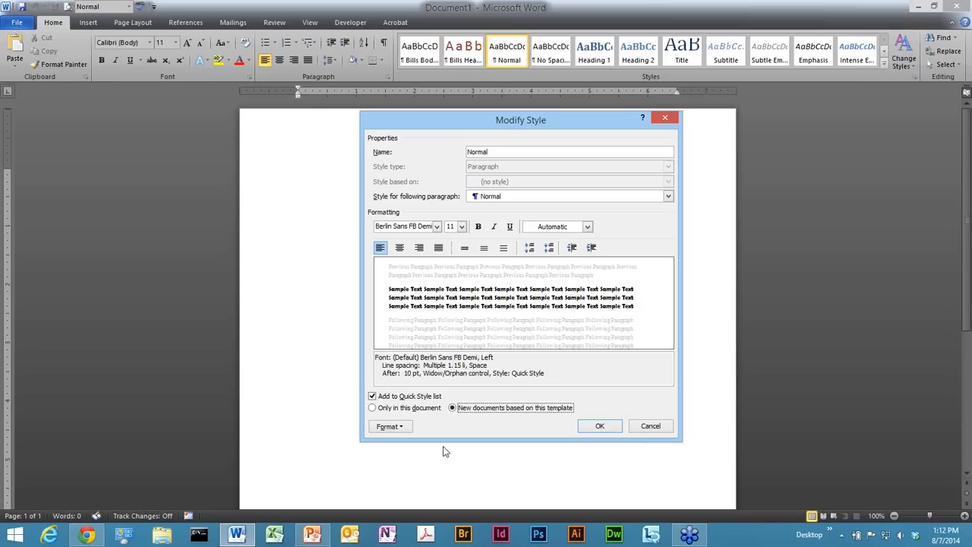
{"action": "left_click", "coordinate": [599, 425]}
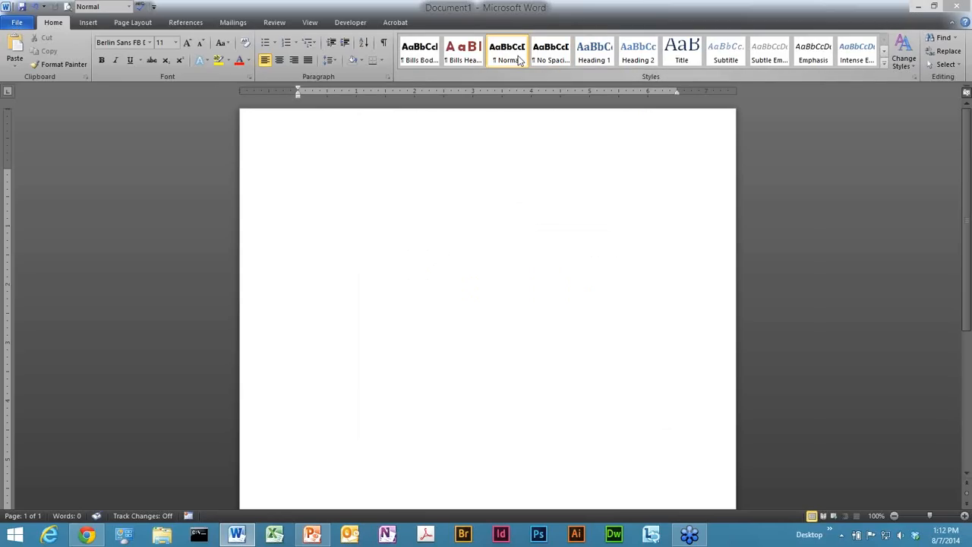
- Close the document without saving, reopen Word, and enter the test text "asdfasf" in the new blank document
{"action": "left_click", "coordinate": [961, 7]}
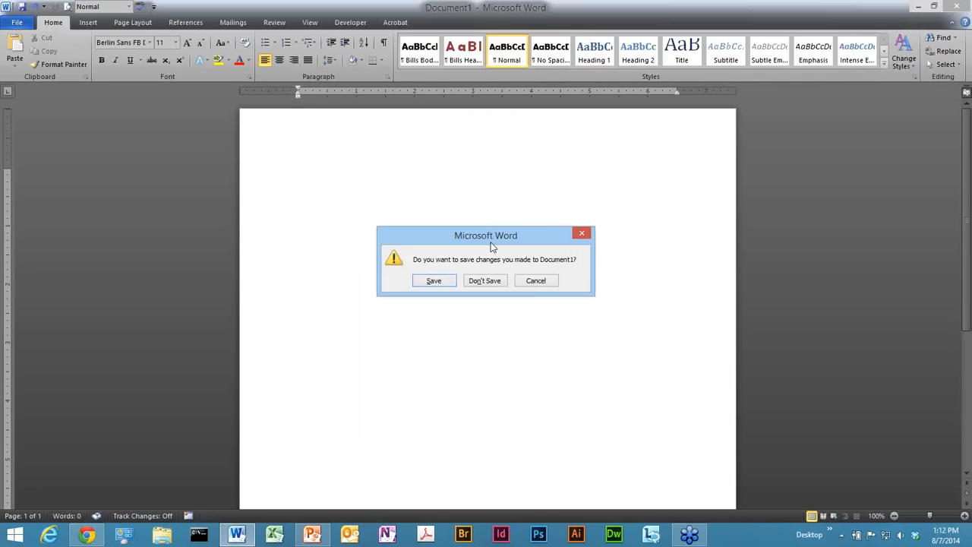
{"action": "left_click", "coordinate": [491, 283]}
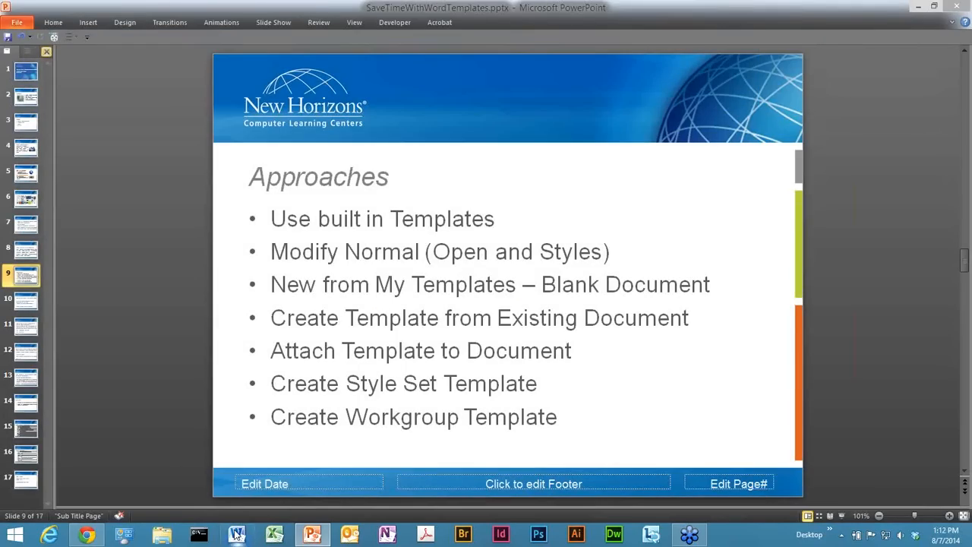
{"action": "left_click", "coordinate": [236, 535]}
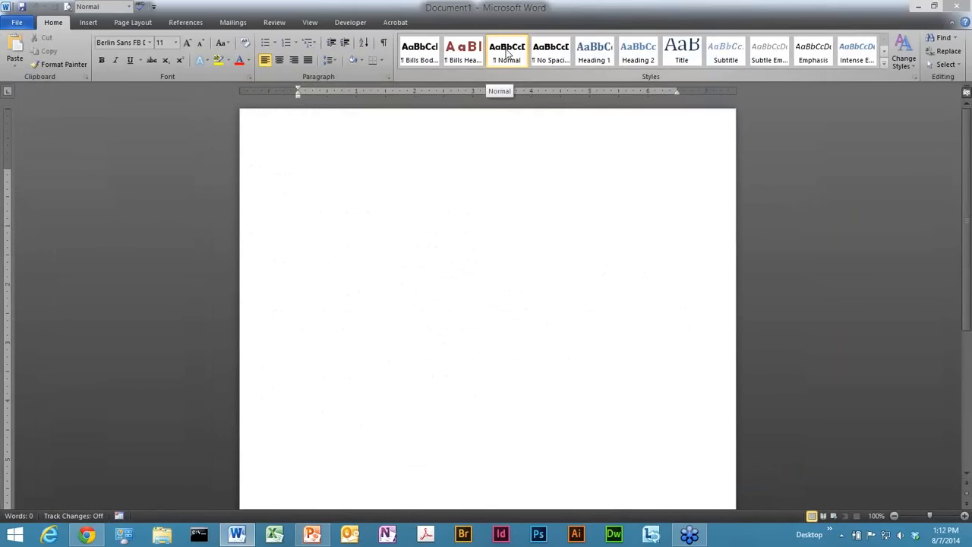
{"action": "type", "text": "asdfasf"}
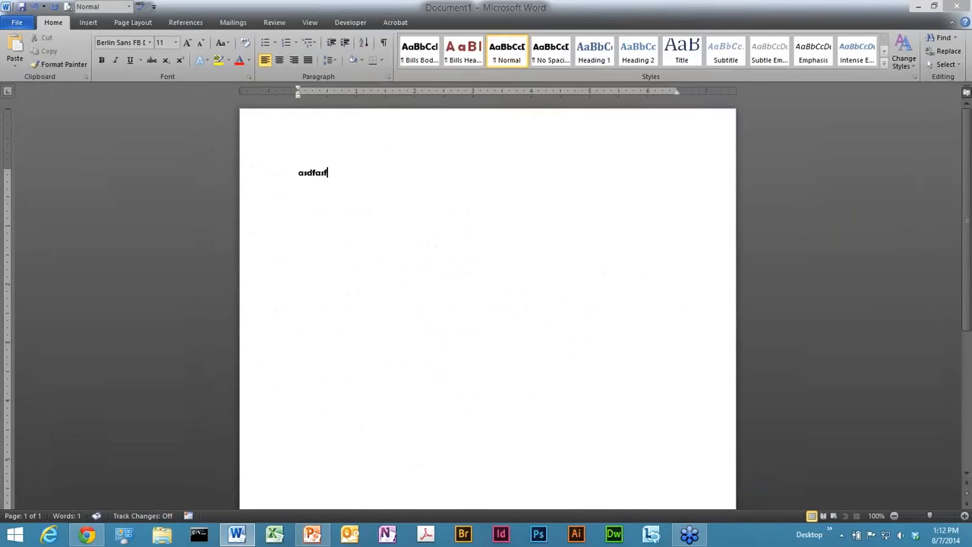
- Review the Normal style's settings in the Modify Style dialog and cancel without changing them
{"action": "right_click", "coordinate": [509, 54]}
{"action": "left_click", "coordinate": [541, 73]}
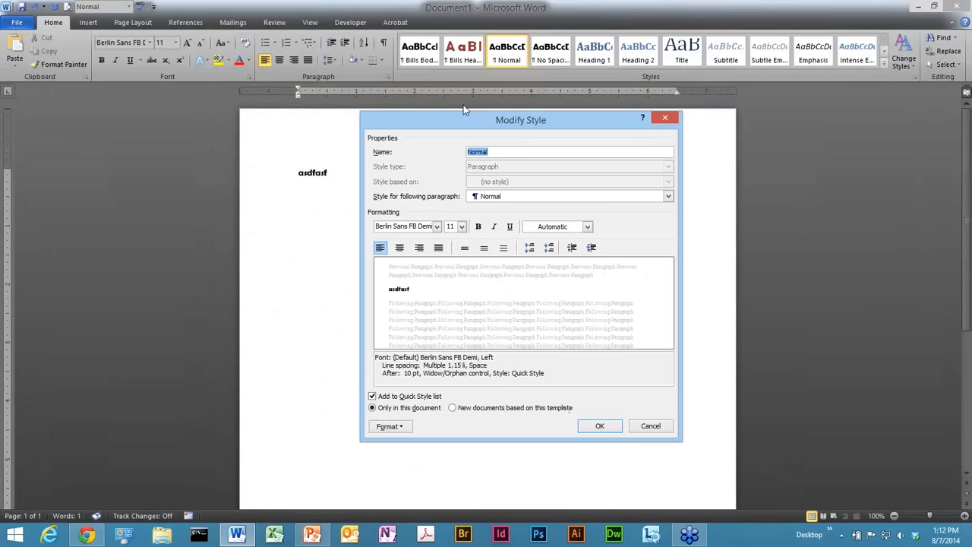
{"action": "left_click", "coordinate": [661, 428]}
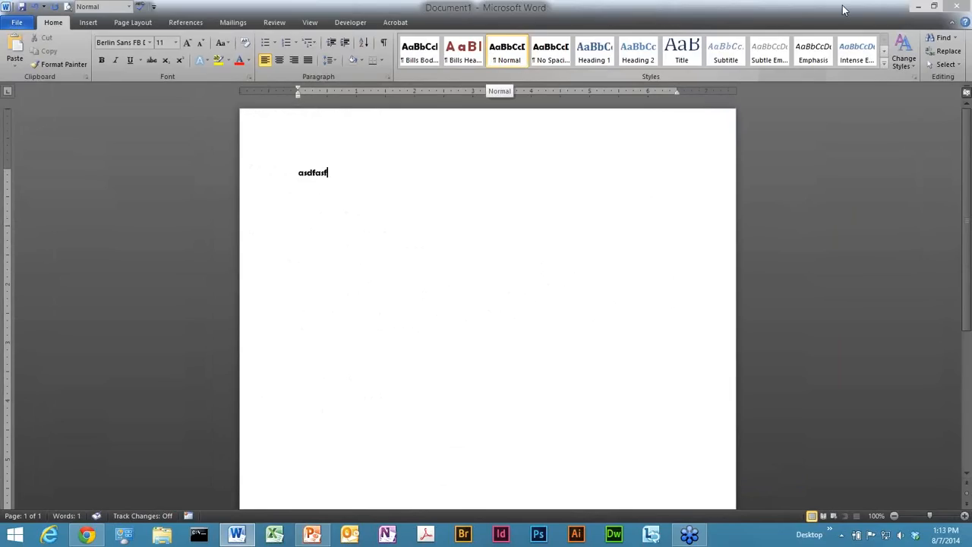
- Set the Normal style's font back to Calibri (Body) for new documents based on this template
{"action": "left_click", "coordinate": [916, 9]}
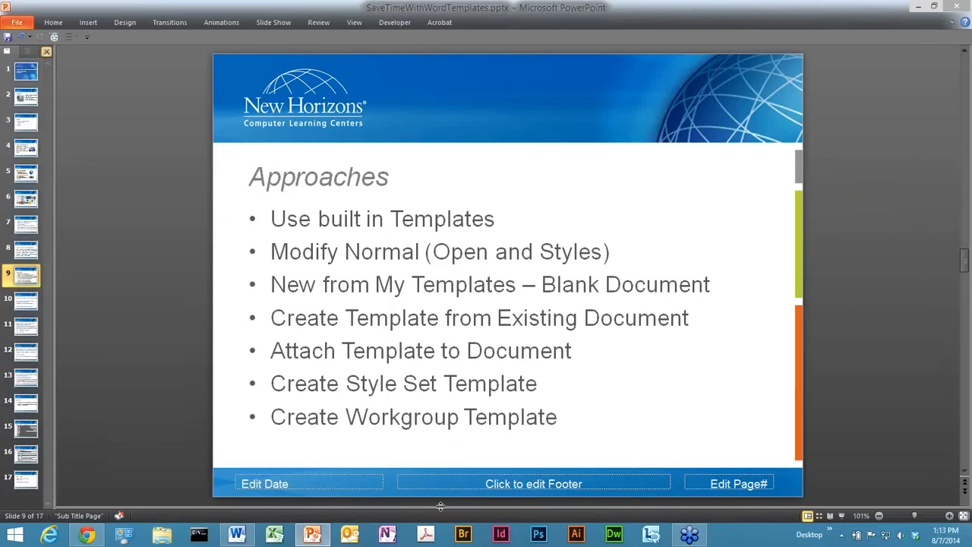
{"action": "left_click", "coordinate": [237, 536]}
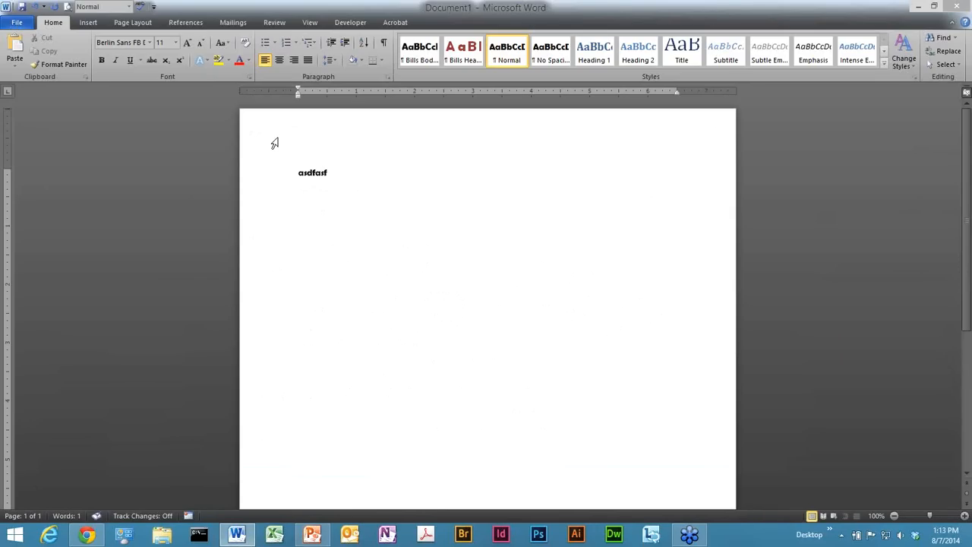
{"action": "right_click", "coordinate": [506, 51]}
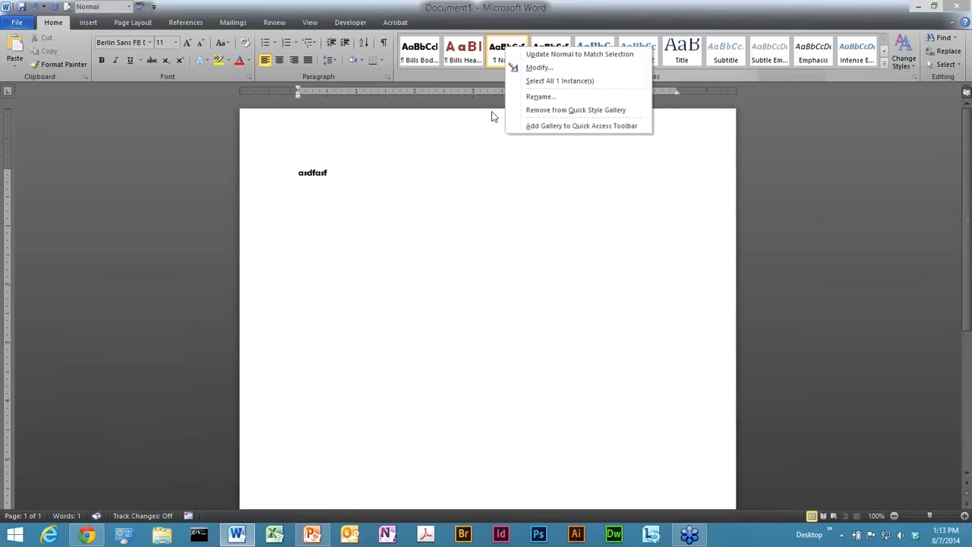
{"action": "left_click", "coordinate": [527, 78]}
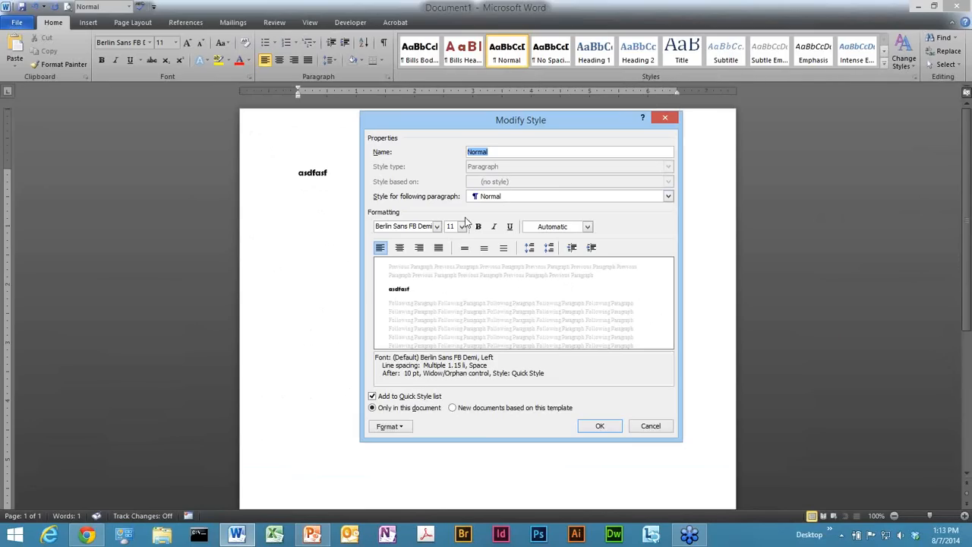
{"action": "left_click", "coordinate": [436, 226]}
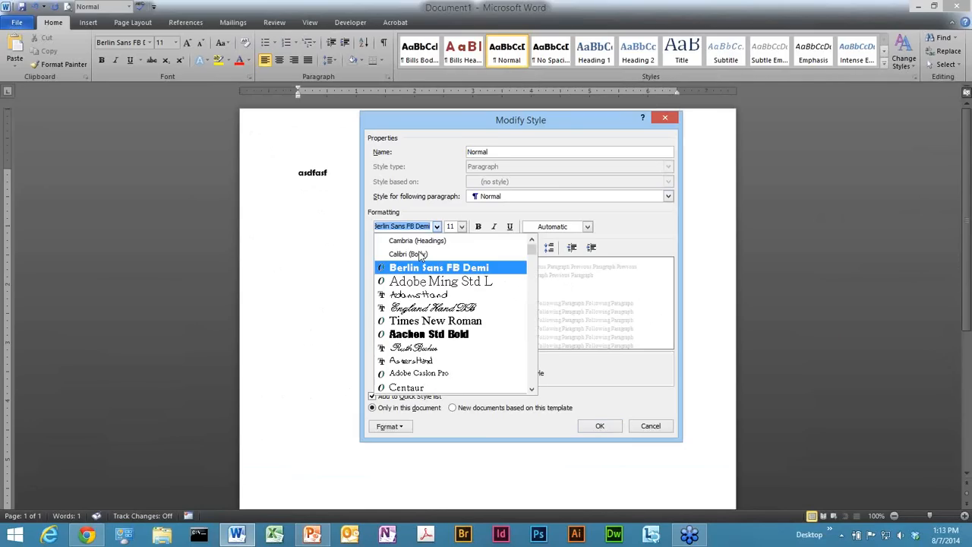
{"action": "left_click", "coordinate": [600, 427]}
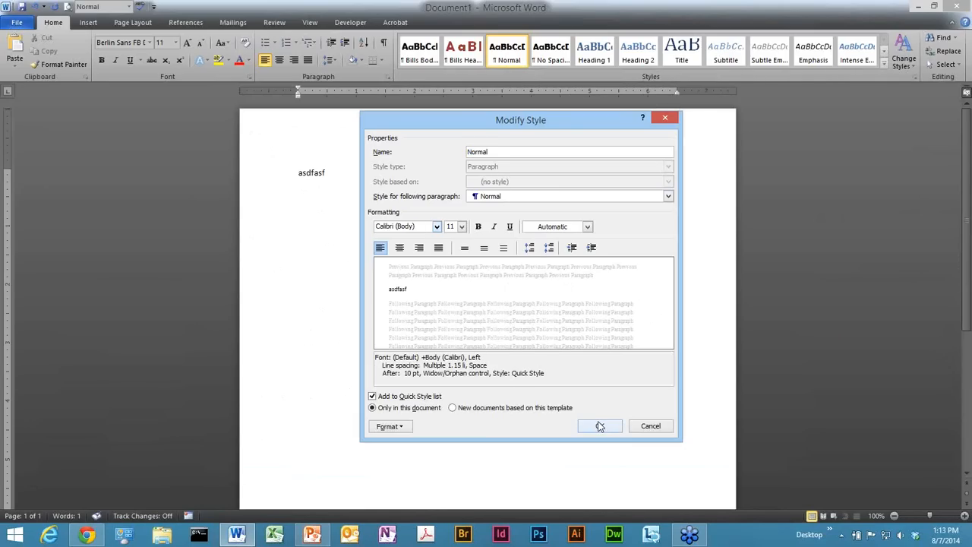
{"action": "left_click", "coordinate": [453, 408]}
{"action": "left_click", "coordinate": [599, 425]}
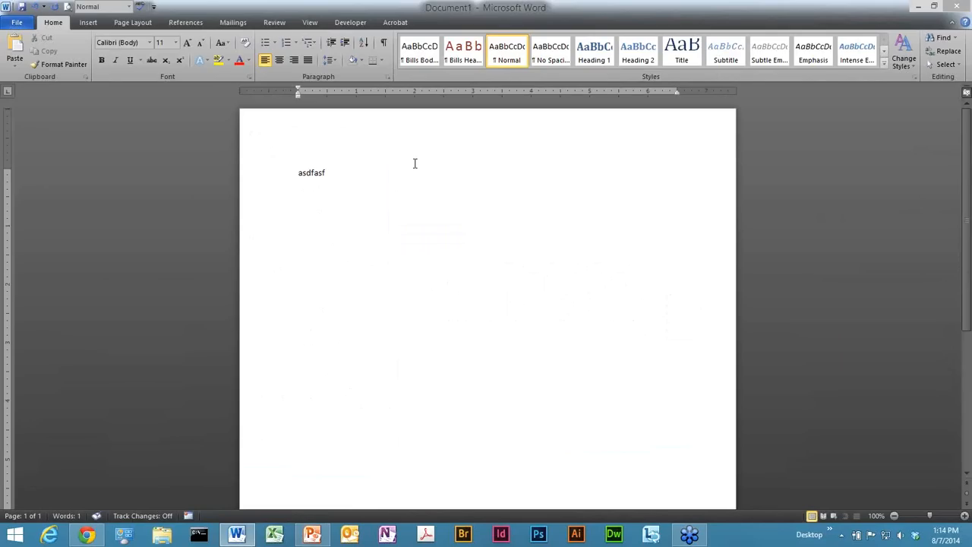
- Check the option to create a new template from Blank Document in My templates, and cancel without creating it
{"action": "left_click", "coordinate": [16, 24]}
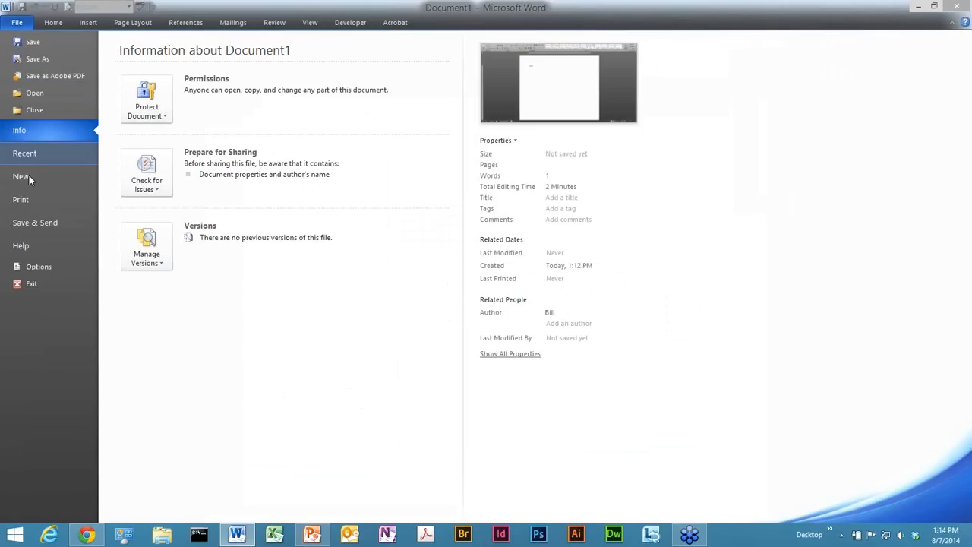
{"action": "left_click", "coordinate": [28, 177]}
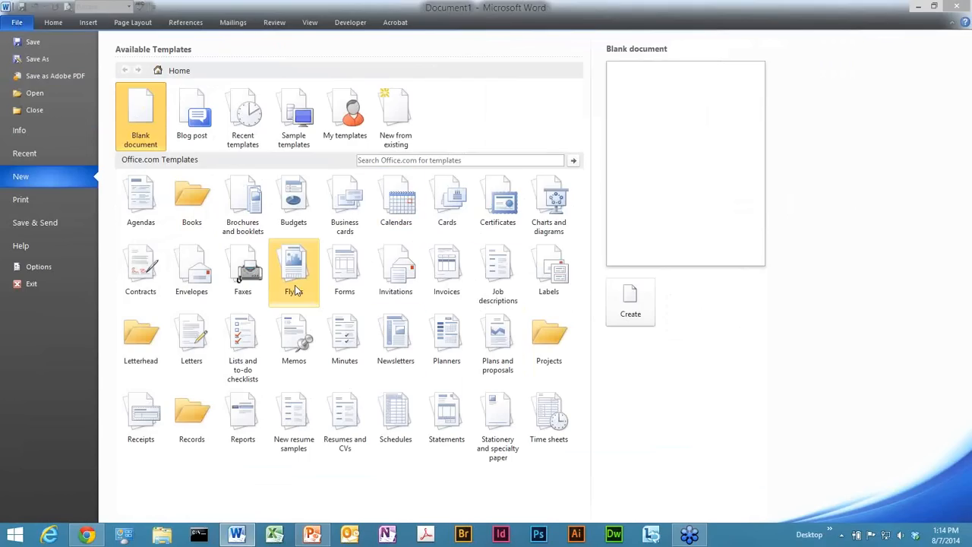
{"action": "left_click", "coordinate": [345, 110]}
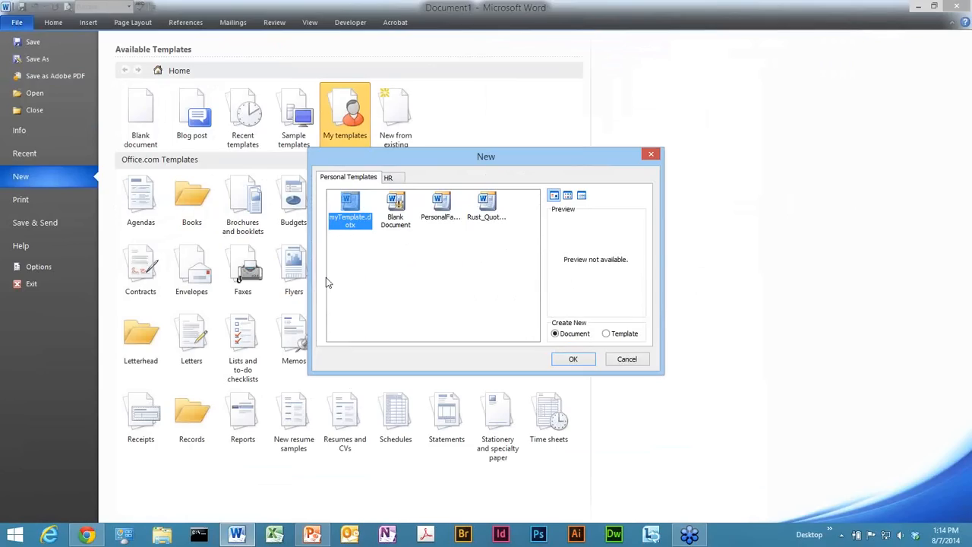
{"action": "left_click", "coordinate": [396, 205]}
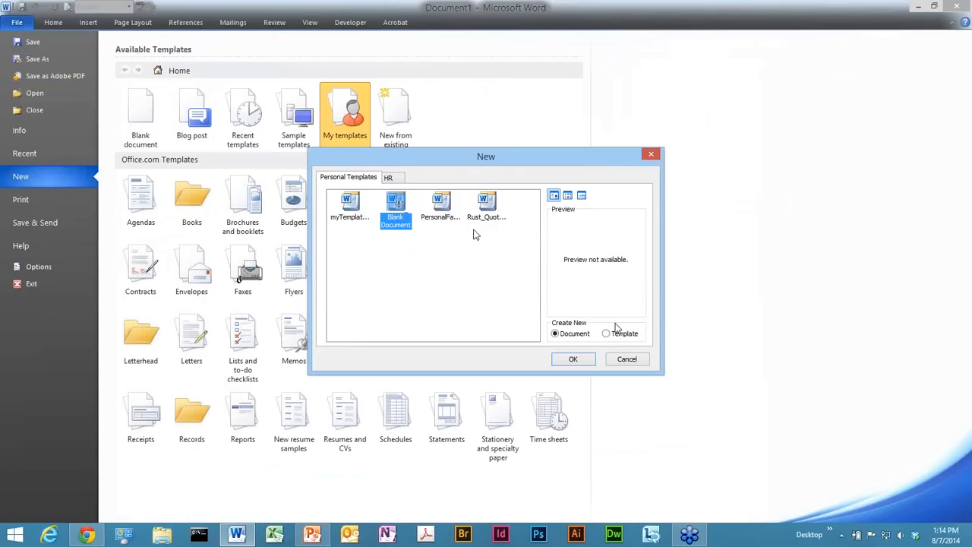
{"action": "left_click", "coordinate": [608, 333]}
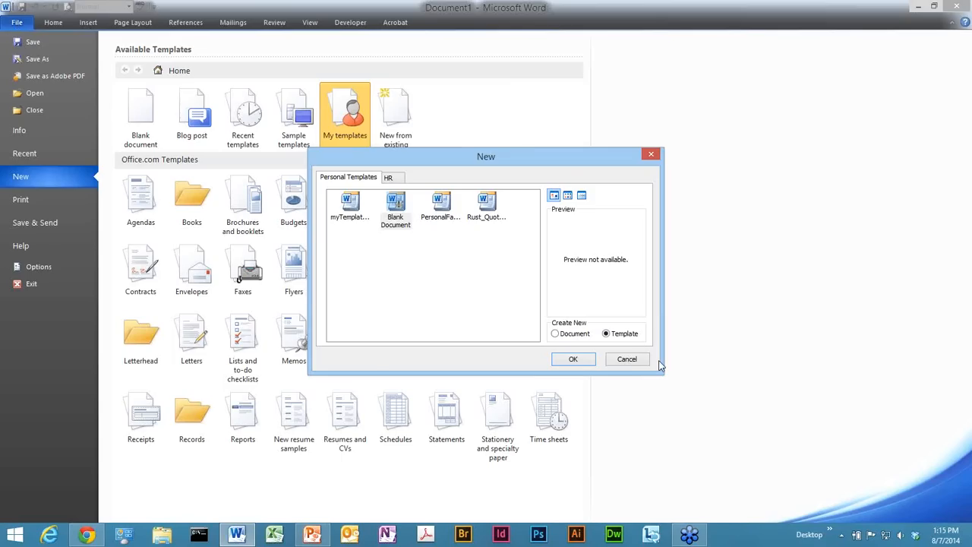
{"action": "left_click", "coordinate": [627, 360]}
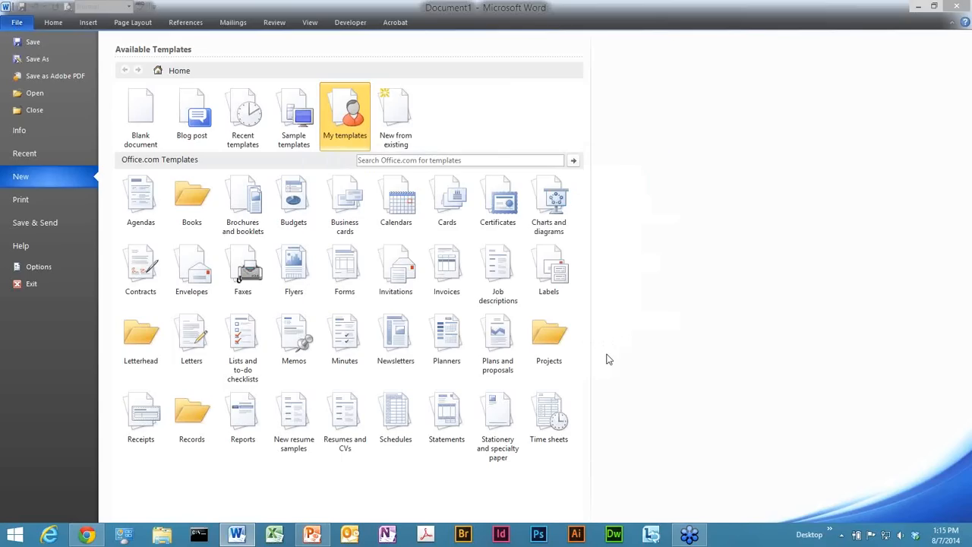
- Switch to the PowerPoint presentation and place the text cursor in the "Create Template from Existing Document" bullet
{"action": "key", "text": "alt+Tab"}
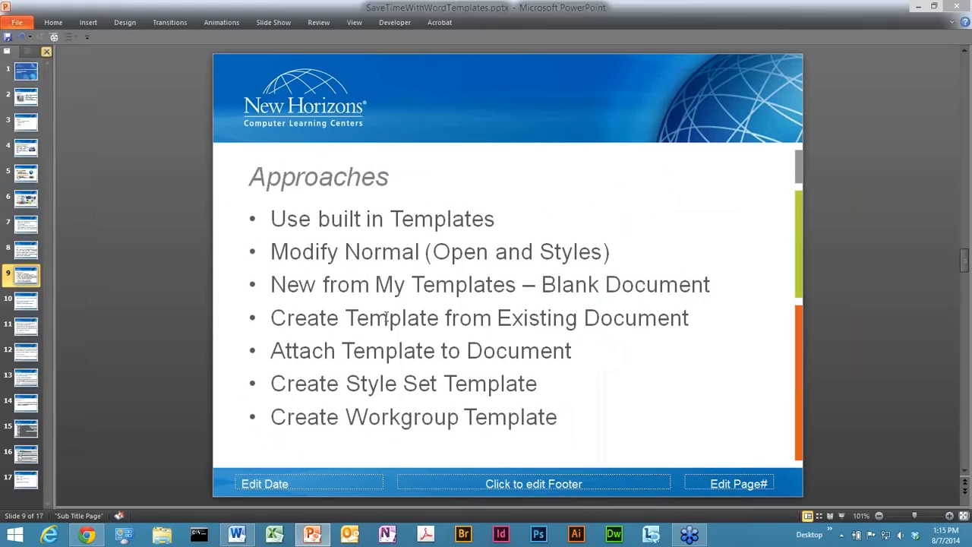
{"action": "left_click", "coordinate": [368, 322]}
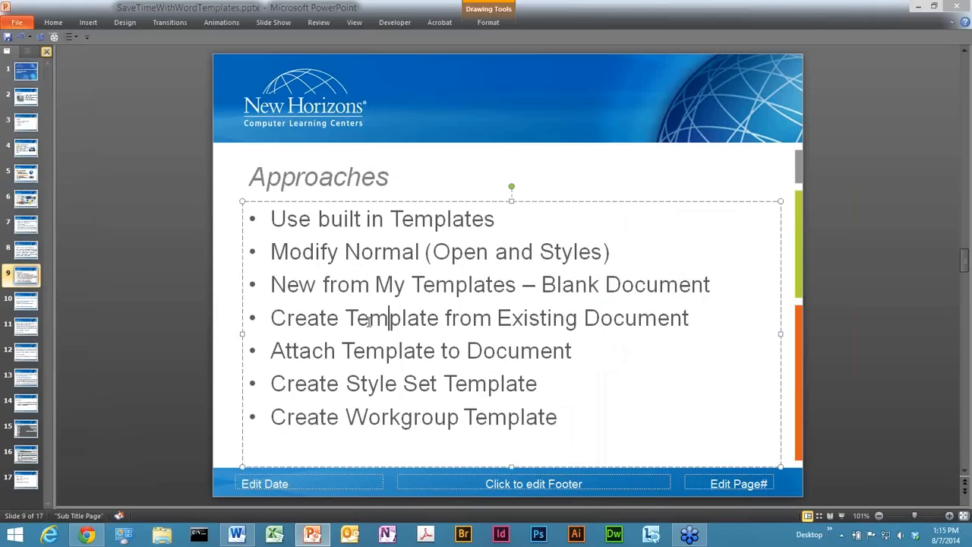